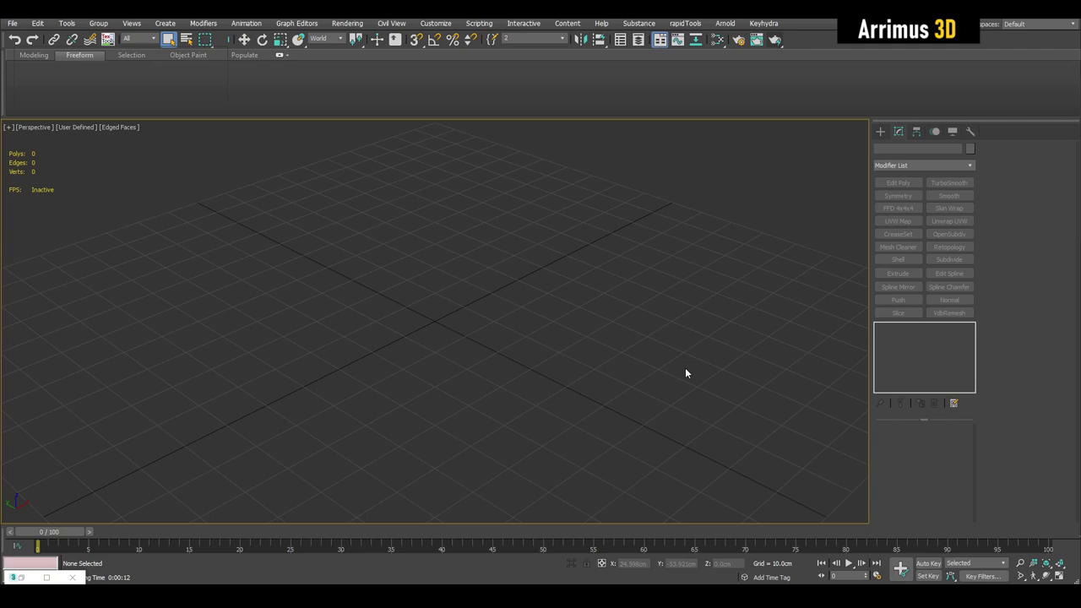
Step: Create a plane about 142 cm long and 96 cm wide, and center it at X 0 and Y 0
{"action": "scroll", "coordinate": [550, 290], "scroll_direction": "down", "scroll_amount": 3}
{"action": "mouse_move", "coordinate": [623, 341]}
{"action": "middle_mouse_down", "text": "alt"}
{"action": "mouse_move", "coordinate": [570, 403]}
{"action": "mouse_move", "coordinate": [569, 381]}
{"action": "mouse_move", "coordinate": [604, 341]}
{"action": "middle_mouse_up", "text": "alt"}
{"action": "key", "text": "p"}
{"action": "middle_click_drag", "start_coordinate": [554, 346], "coordinate": [538, 299]}
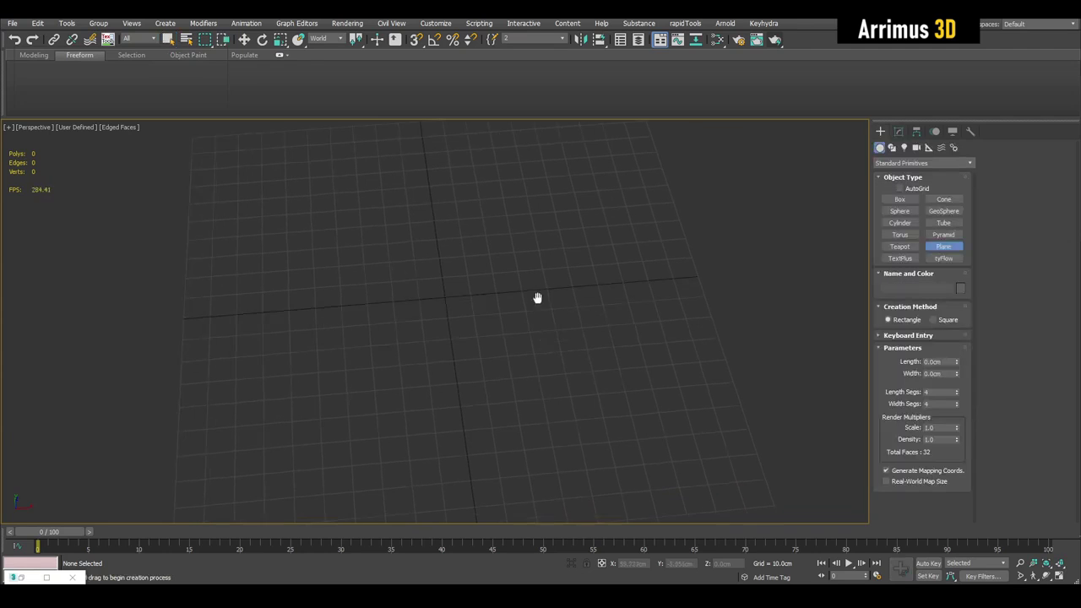
{"action": "left_click_drag", "start_coordinate": [323, 166], "coordinate": [607, 424]}
{"action": "key", "text": "w"}
{"action": "middle_click_drag", "start_coordinate": [664, 396], "coordinate": [658, 434], "text": "alt"}
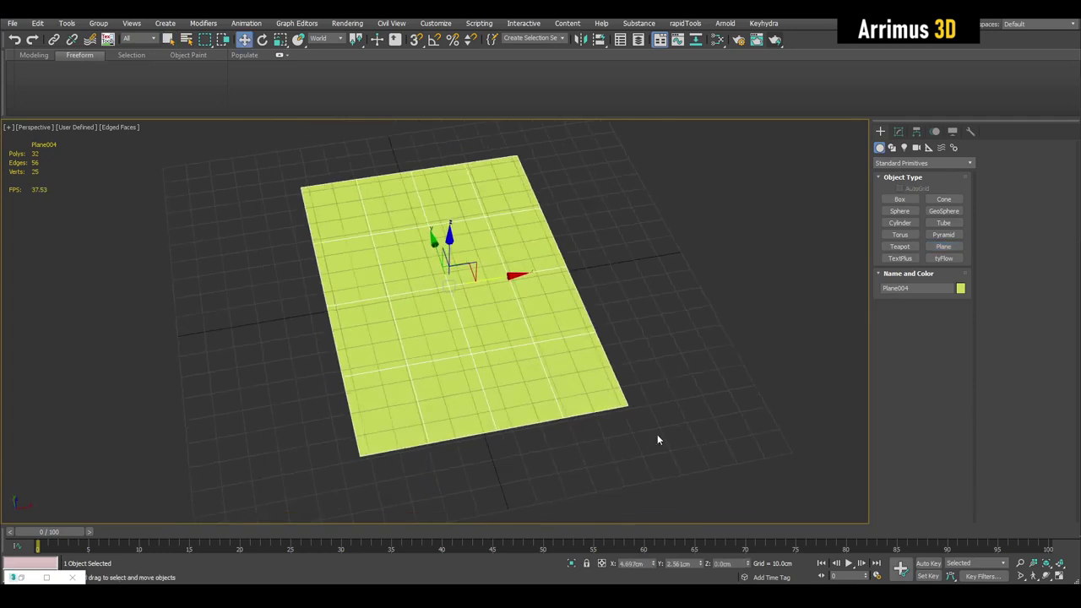
{"action": "right_click", "coordinate": [654, 565]}
{"action": "right_click", "coordinate": [701, 565]}
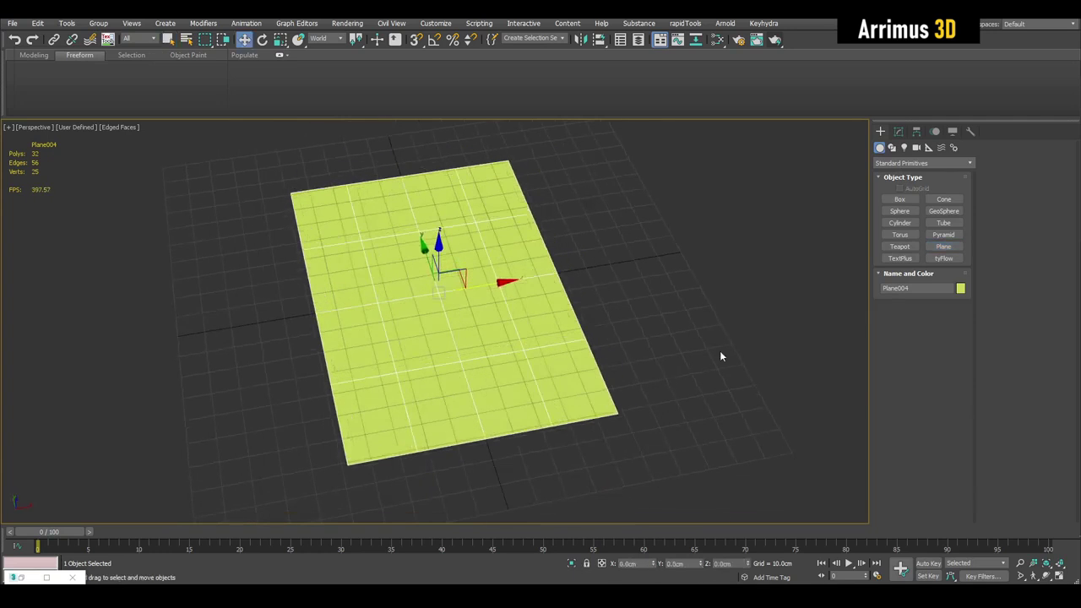
Step: Change the plane's object color to dark grey and reduce its length and width segments to 1
{"action": "left_click", "coordinate": [904, 131]}
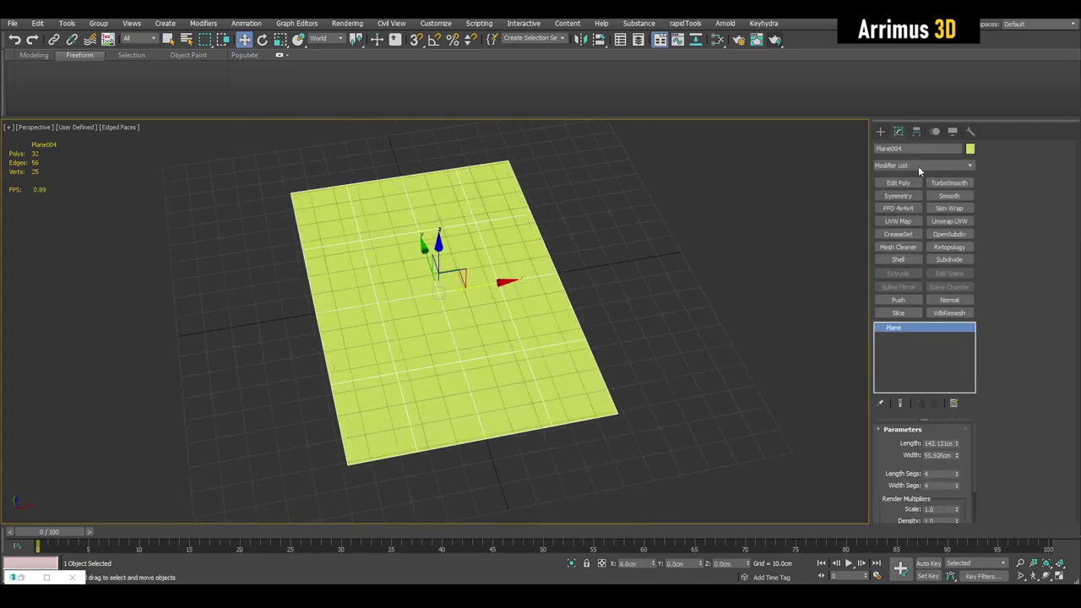
{"action": "left_click", "coordinate": [970, 149]}
{"action": "left_click", "coordinate": [611, 328]}
{"action": "left_click", "coordinate": [602, 360]}
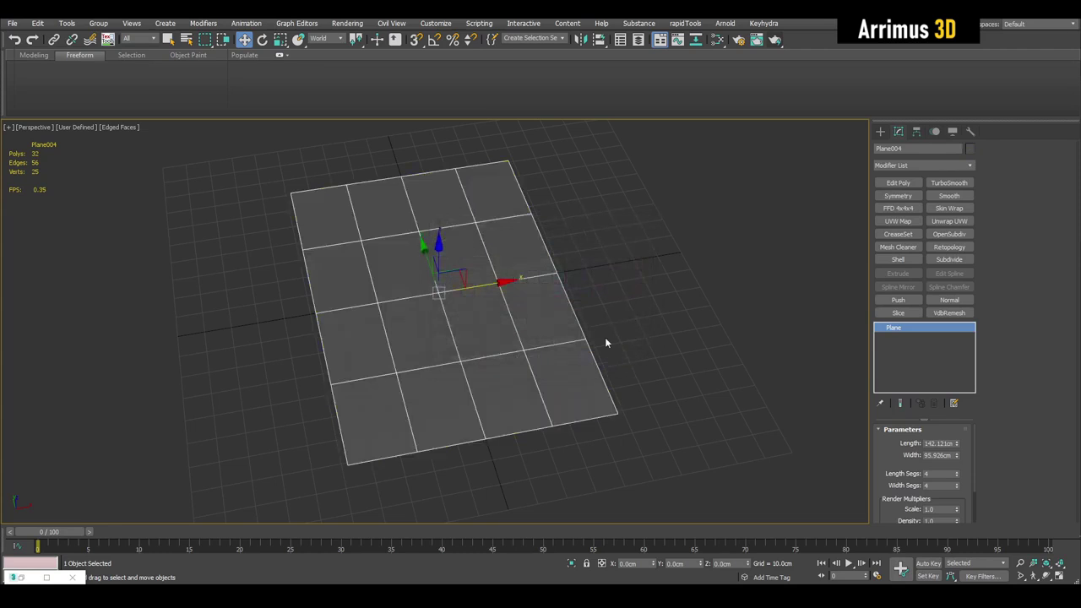
{"action": "middle_click_drag", "start_coordinate": [605, 343], "coordinate": [583, 322], "text": "alt"}
{"action": "middle_click_drag", "start_coordinate": [549, 287], "coordinate": [526, 302], "text": "alt"}
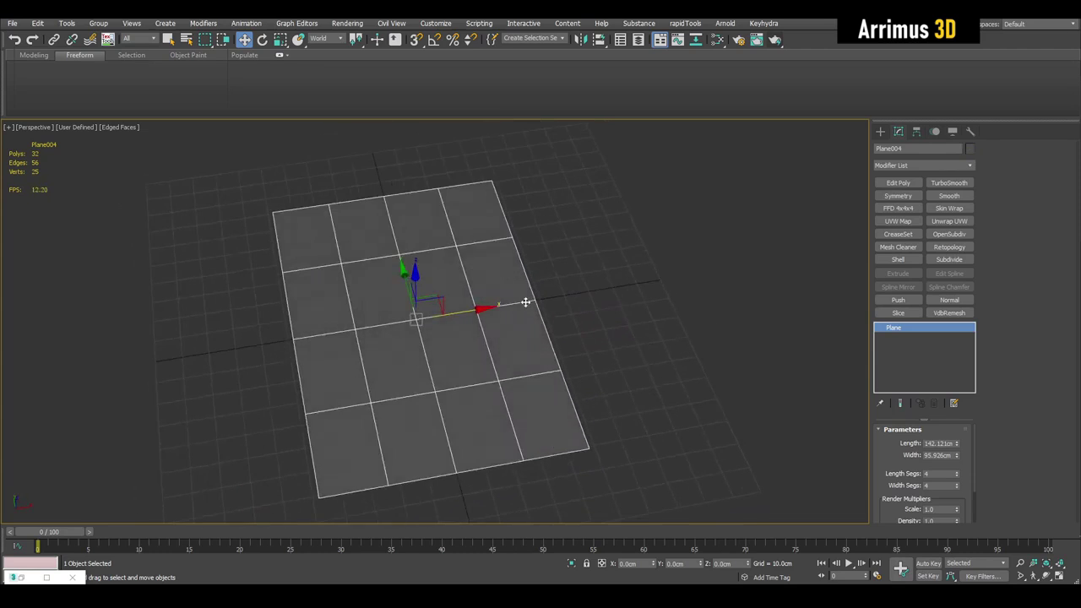
{"action": "left_click_drag", "start_coordinate": [956, 473], "coordinate": [957, 490]}
{"action": "right_click", "coordinate": [957, 488]}
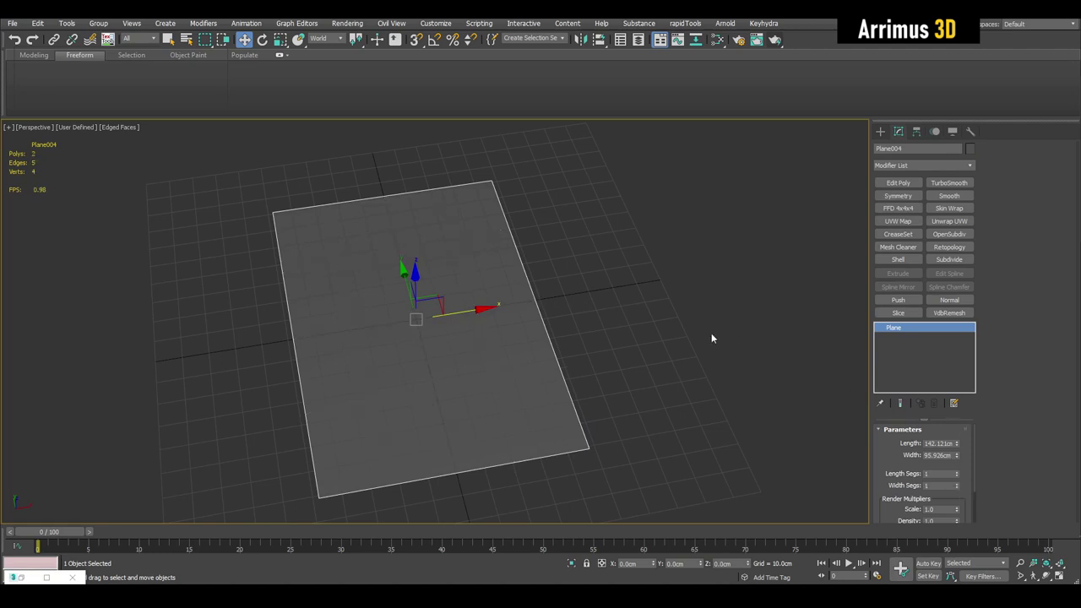
Step: Copy the plane about 123 cm along X so the duplicate lies beside the original
{"action": "middle_click_drag", "start_coordinate": [603, 314], "coordinate": [552, 326]}
{"action": "scroll", "coordinate": [552, 326], "scroll_direction": "down", "scroll_amount": 3}
{"action": "mouse_move", "coordinate": [499, 326]}
{"action": "left_mouse_down", "text": "shift"}
{"action": "mouse_move", "coordinate": [459, 326]}
{"action": "mouse_move", "coordinate": [655, 297]}
{"action": "left_mouse_up", "text": "shift"}
{"action": "left_click", "coordinate": [542, 353]}
{"action": "middle_click_drag", "start_coordinate": [427, 388], "coordinate": [386, 342], "text": "alt"}
{"action": "scroll", "coordinate": [386, 342], "scroll_direction": "up", "scroll_amount": 3}
{"action": "mouse_move", "coordinate": [456, 291]}
{"action": "middle_mouse_down", "text": "alt"}
{"action": "mouse_move", "coordinate": [478, 317]}
{"action": "mouse_move", "coordinate": [504, 276]}
{"action": "middle_mouse_up", "text": "alt"}
Step: Add Edit Poly to the original plane and connect its short edges with 2 segments and a pinch of 46
{"action": "left_click", "coordinate": [466, 311]}
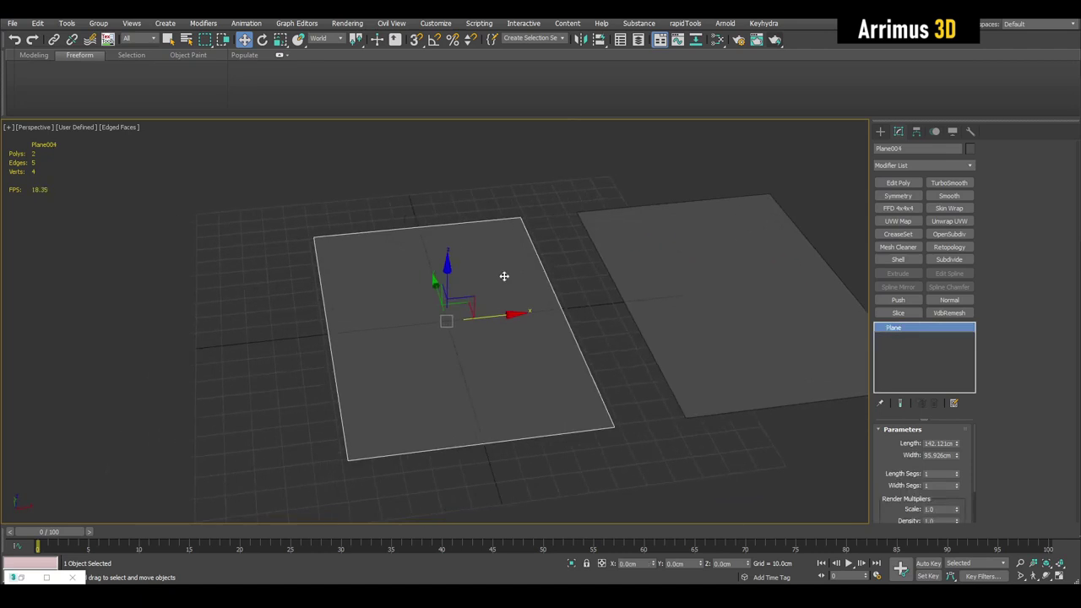
{"action": "middle_click_drag", "start_coordinate": [586, 256], "coordinate": [603, 257]}
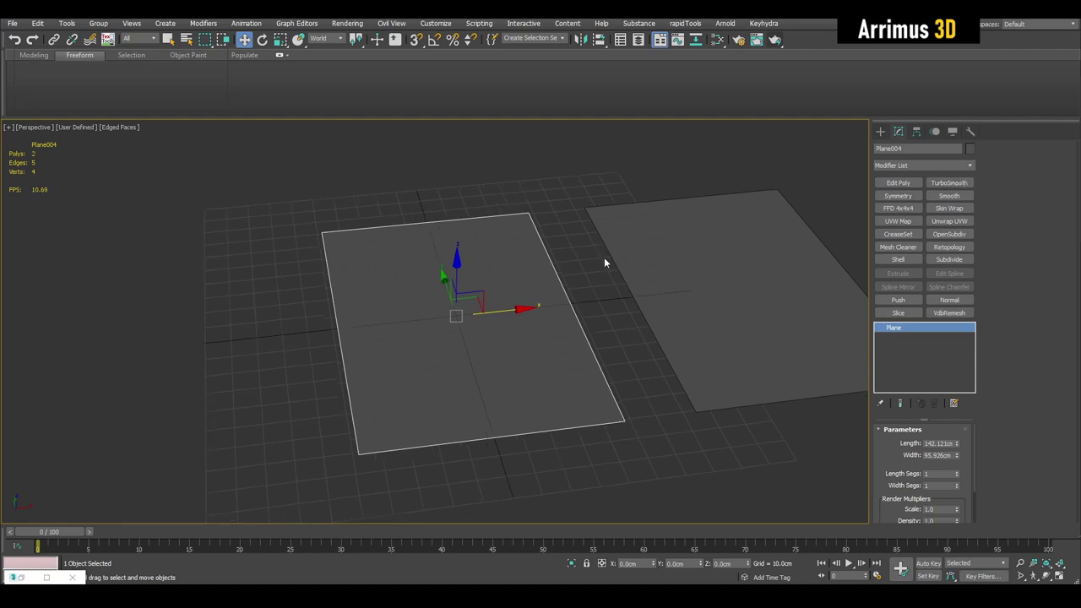
{"action": "key", "text": "2"}
{"action": "left_click", "coordinate": [494, 218]}
{"action": "key", "text": "alt+r"}
{"action": "key", "text": "ctrl+shift+e"}
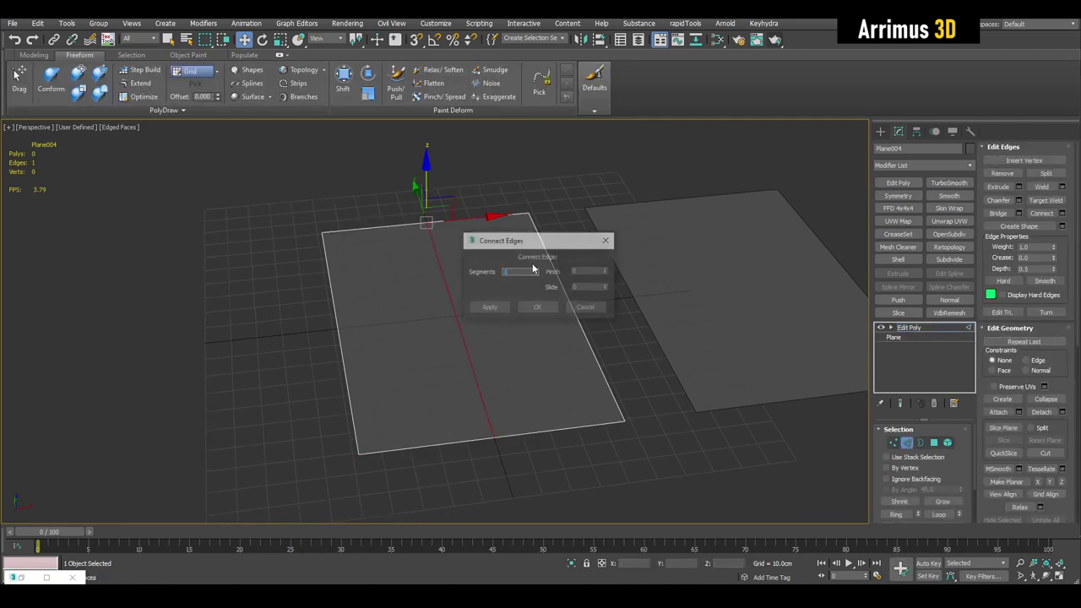
{"action": "left_click", "coordinate": [536, 270]}
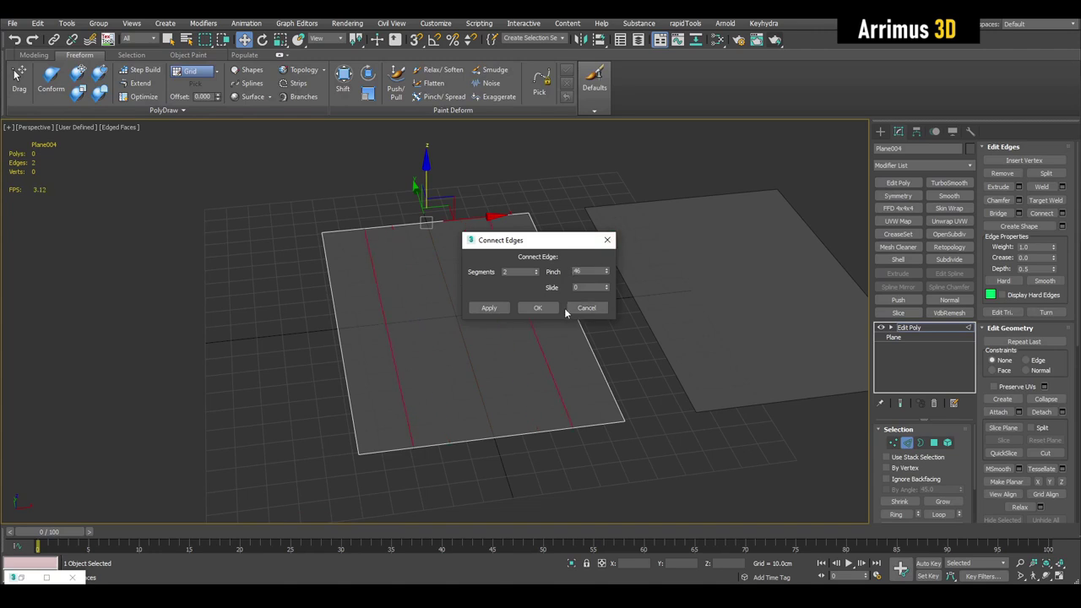
{"action": "left_click", "coordinate": [548, 308]}
Step: Extrude the wide central polygon of the original plane downward to form a recess
{"action": "scroll", "coordinate": [434, 255], "scroll_direction": "up", "scroll_amount": 3}
{"action": "key", "text": "4"}
{"action": "left_click", "coordinate": [446, 289]}
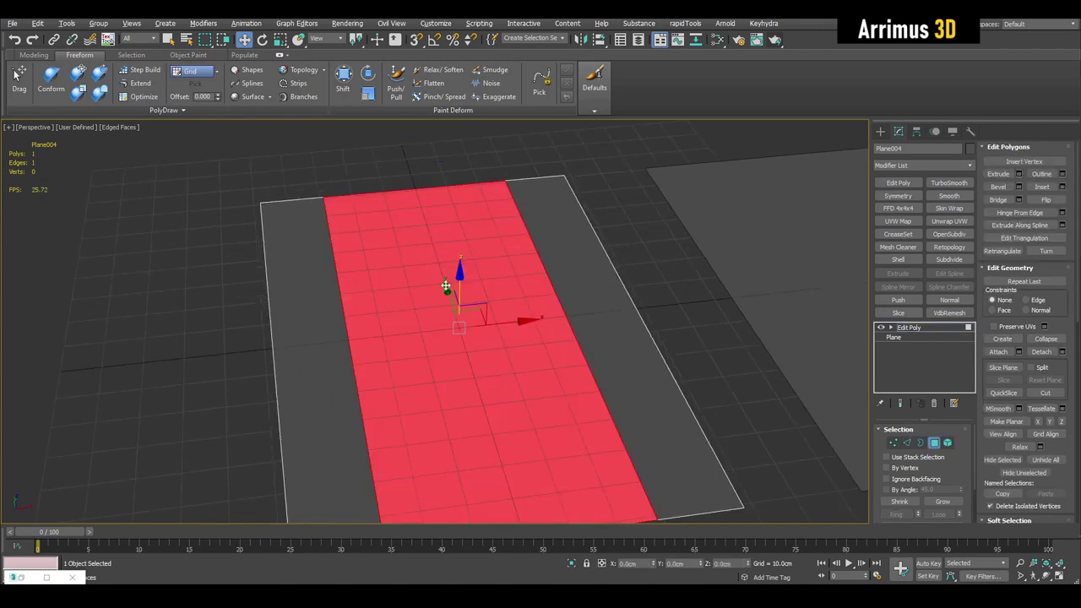
{"action": "middle_click_drag", "start_coordinate": [447, 288], "coordinate": [461, 282], "text": "alt"}
{"action": "left_click_drag", "start_coordinate": [464, 282], "coordinate": [467, 314], "text": "shift"}
Step: Extrude the recessed polygon upward to a height of about 2.9 cm and narrow it along X
{"action": "middle_click_drag", "start_coordinate": [468, 314], "coordinate": [449, 273]}
{"action": "left_click_drag", "start_coordinate": [449, 272], "coordinate": [448, 238]}
{"action": "key", "text": "r"}
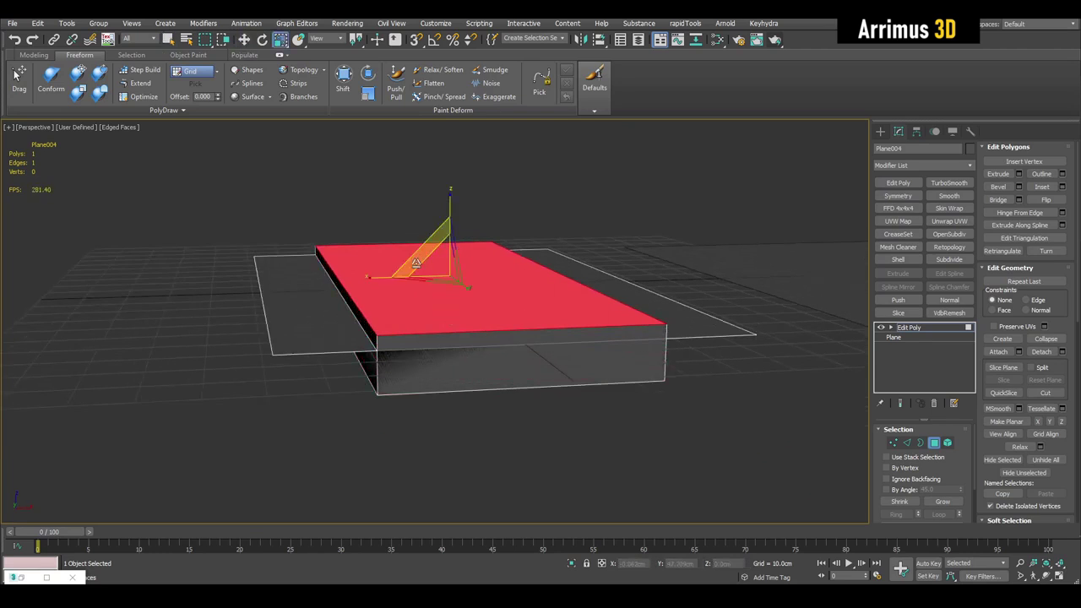
{"action": "left_click_drag", "start_coordinate": [390, 276], "coordinate": [415, 278]}
{"action": "key", "text": "w"}
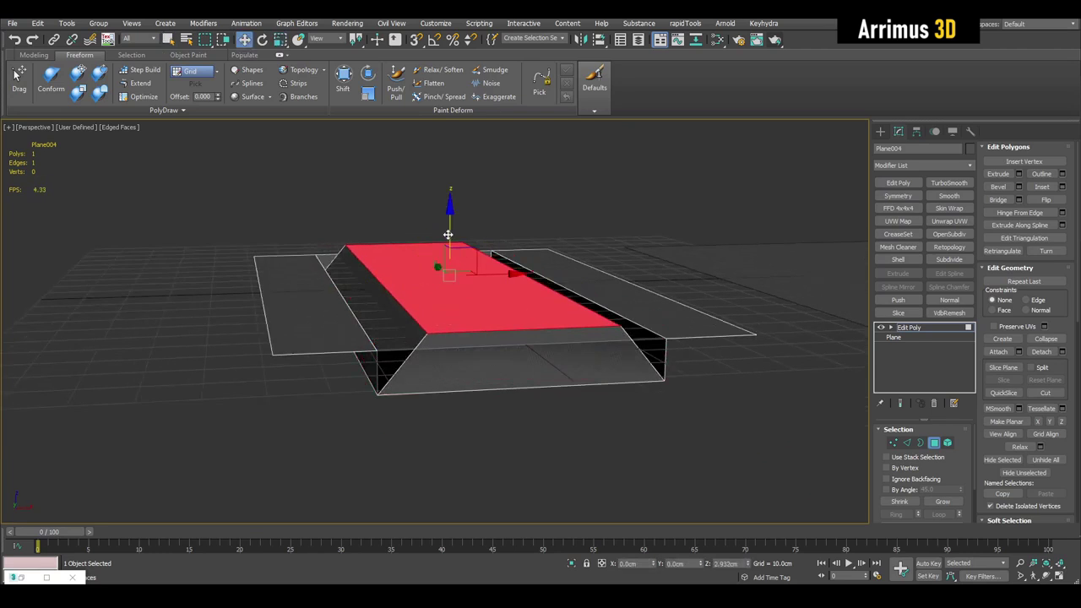
Step: Extrude the central polygon up to about 9.7 cm and scale it to about 31 percent along X
{"action": "mouse_move", "coordinate": [450, 234]}
{"action": "left_mouse_down"}
{"action": "mouse_move", "coordinate": [450, 244]}
{"action": "mouse_move", "coordinate": [454, 217]}
{"action": "left_mouse_up"}
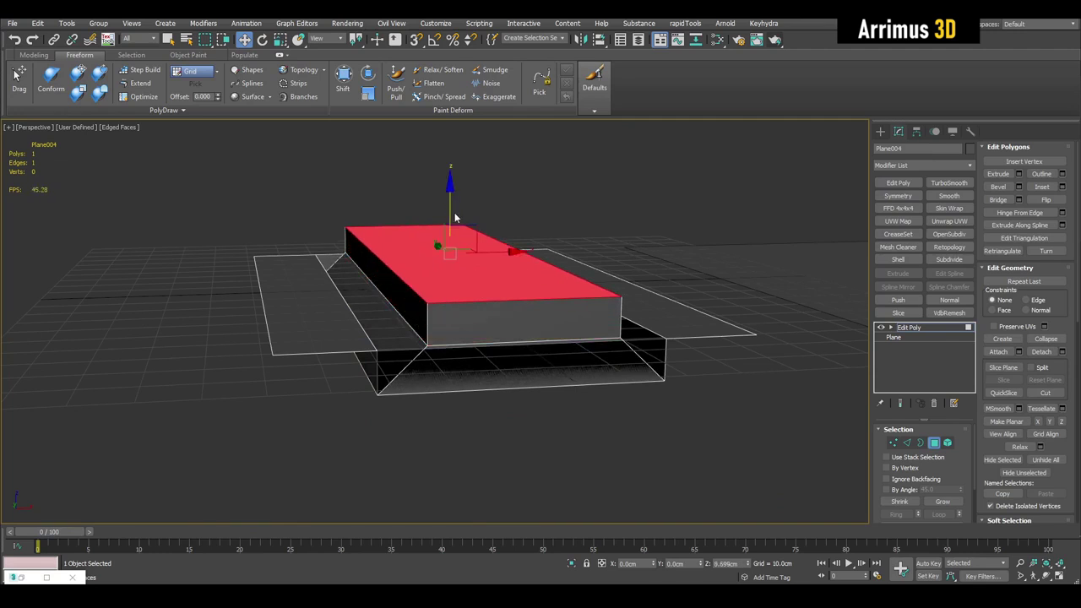
{"action": "key", "text": "r"}
{"action": "left_click_drag", "start_coordinate": [378, 256], "coordinate": [443, 257]}
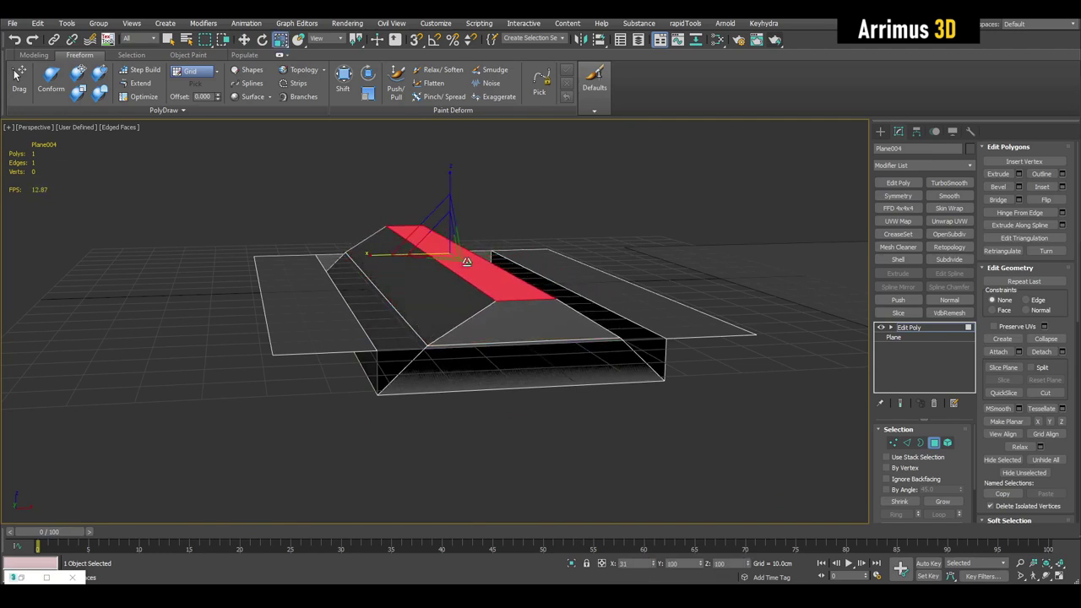
{"action": "key", "text": "q"}
Step: Delete the end-cap polygons at both ends of the raised strip, leaving an open profile
{"action": "left_click", "coordinate": [580, 437]}
{"action": "middle_click_drag", "start_coordinate": [580, 437], "coordinate": [410, 373], "text": "alt"}
{"action": "scroll", "coordinate": [495, 372], "scroll_direction": "up", "scroll_amount": 3}
{"action": "left_click", "coordinate": [292, 169]}
{"action": "key", "text": "Delete"}
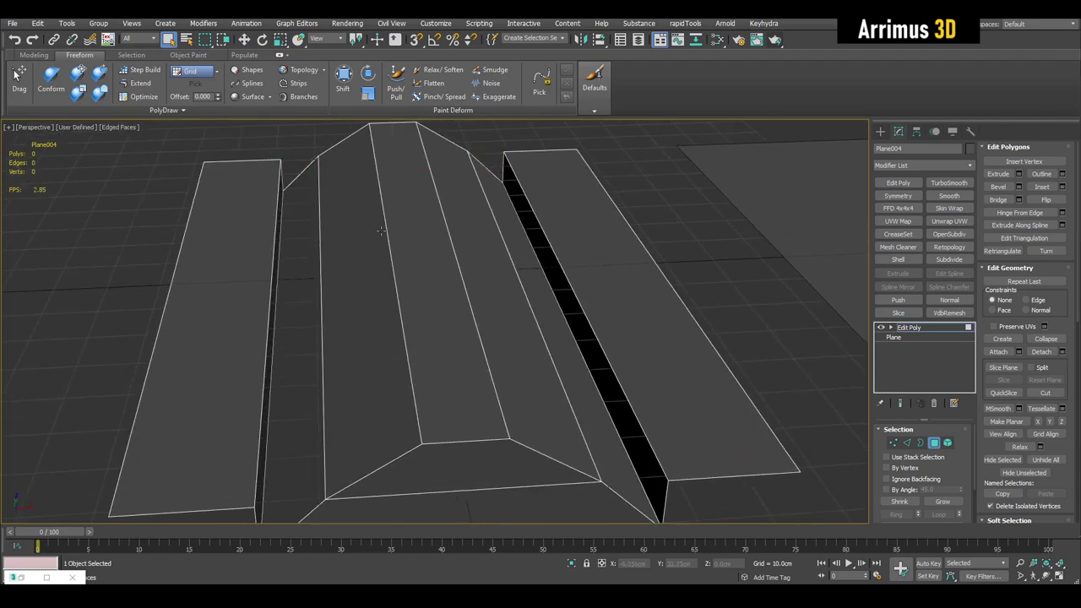
{"action": "scroll", "coordinate": [285, 171], "scroll_direction": "down", "scroll_amount": 3}
{"action": "middle_click_drag", "start_coordinate": [464, 217], "coordinate": [507, 304]}
{"action": "key", "text": "1"}
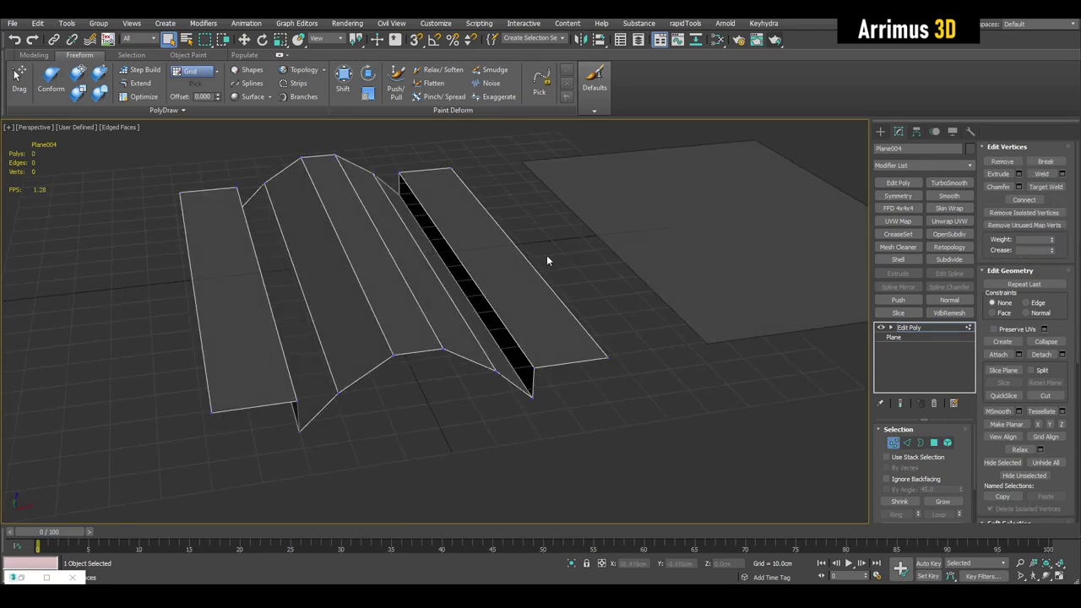
Step: Insert a support edge loop on each outer flange, close to the upper corner of the groove
{"action": "scroll", "coordinate": [540, 287], "scroll_direction": "up", "scroll_amount": 3}
{"action": "key", "text": "2"}
{"action": "left_click", "coordinate": [546, 424]}
{"action": "middle_click_drag", "start_coordinate": [543, 434], "coordinate": [413, 404], "text": "alt"}
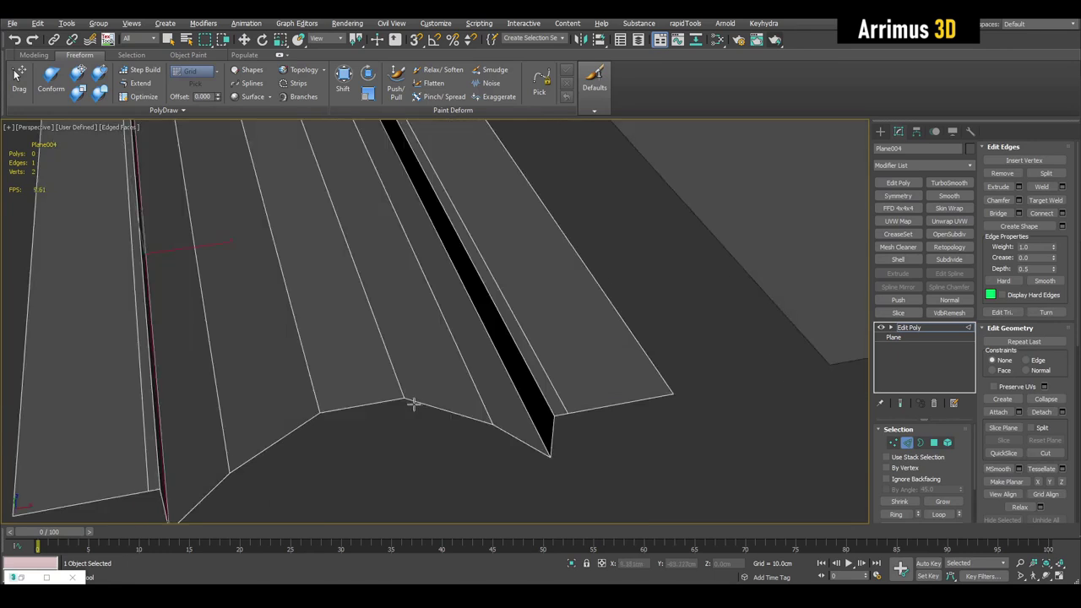
Step: Insert support edge loops on both sides of each groove's bottom corner, and leave edge editing with nothing selected
{"action": "left_click", "coordinate": [530, 445]}
{"action": "middle_click_drag", "start_coordinate": [512, 446], "coordinate": [239, 401], "text": "alt"}
{"action": "left_click", "coordinate": [205, 402]}
{"action": "right_click", "coordinate": [206, 402]}
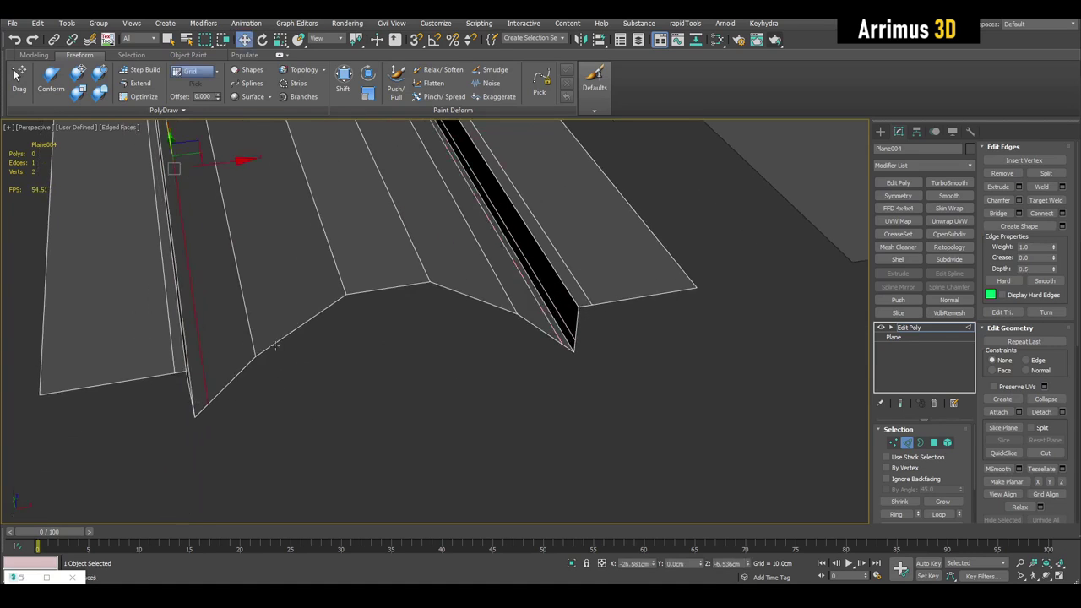
{"action": "scroll", "coordinate": [339, 441], "scroll_direction": "down", "scroll_amount": 5}
{"action": "key", "text": "2"}
{"action": "key", "text": "q"}
{"action": "left_click", "coordinate": [504, 435]}
{"action": "scroll", "coordinate": [216, 363], "scroll_direction": "up", "scroll_amount": 3}
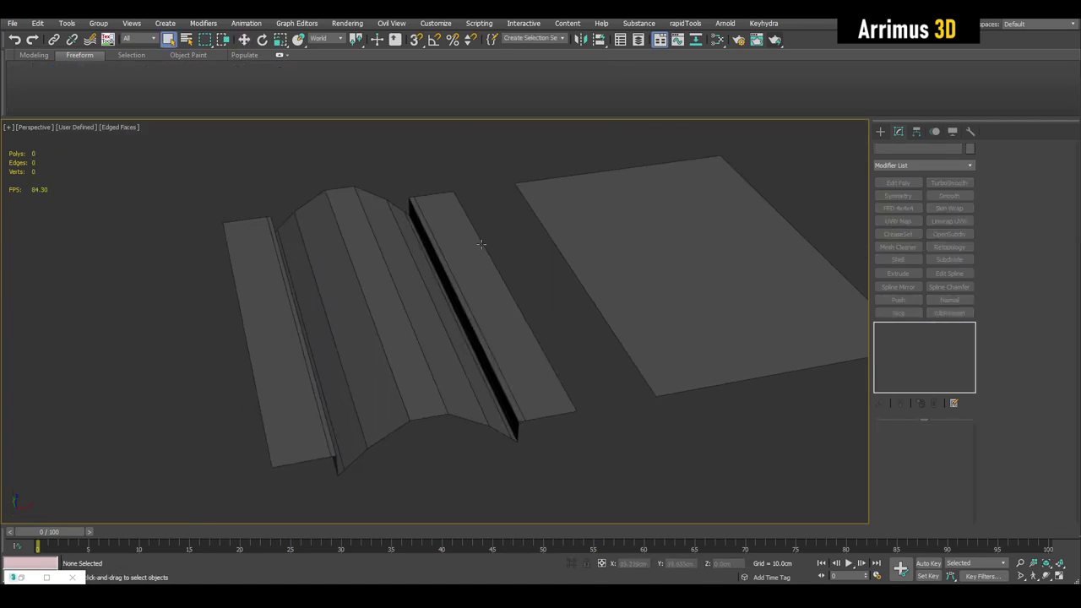
Step: Examine the grooved mesh from low, steep and oblique angles with the flat copy alongside
{"action": "left_click", "coordinate": [417, 268]}
{"action": "middle_click_drag", "start_coordinate": [417, 268], "coordinate": [447, 295], "text": "alt"}
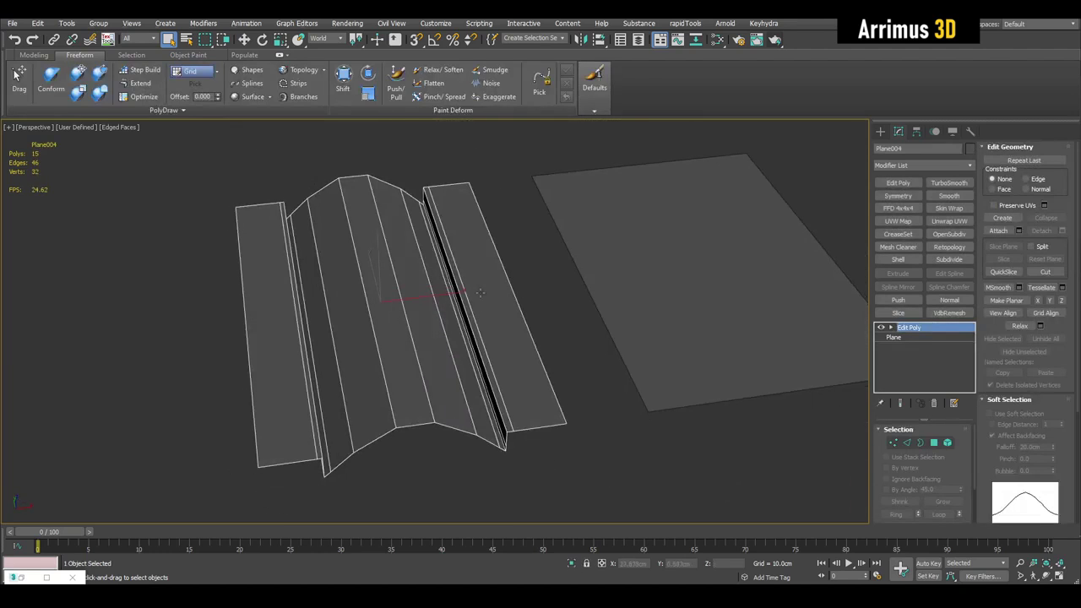
{"action": "left_click", "coordinate": [679, 273]}
{"action": "middle_click_drag", "start_coordinate": [593, 290], "coordinate": [552, 309], "text": "alt"}
{"action": "left_click", "coordinate": [486, 328]}
{"action": "scroll", "coordinate": [552, 309], "scroll_direction": "up", "scroll_amount": 3}
{"action": "middle_click_drag", "start_coordinate": [617, 304], "coordinate": [578, 314], "text": "alt"}
{"action": "key", "text": "shift+z"}
{"action": "key", "text": "shift+z"}
{"action": "key", "text": "shift+z"}
{"action": "key", "text": "shift+z"}
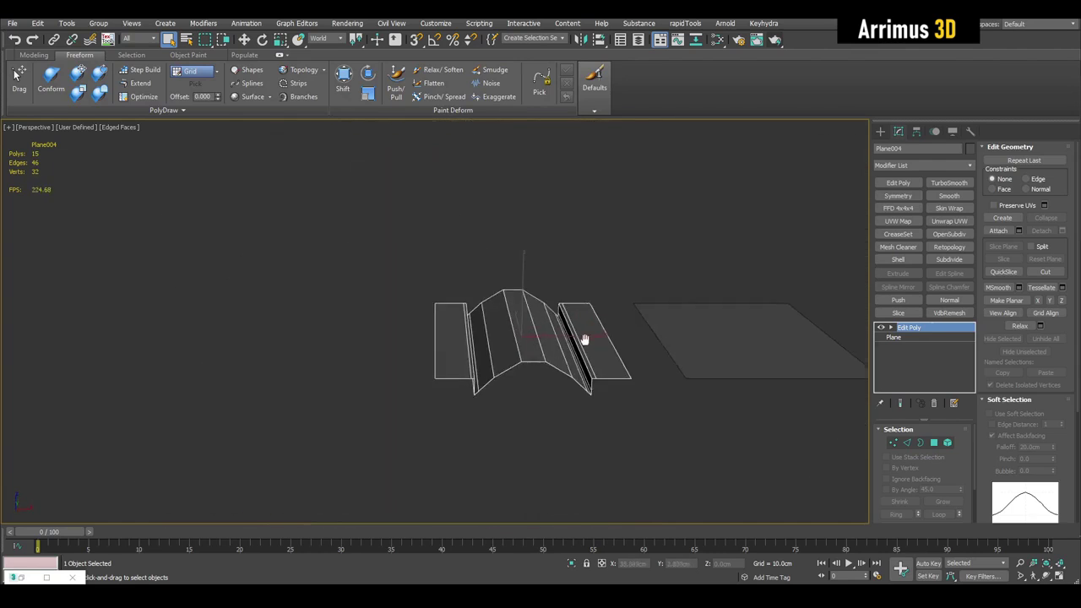
{"action": "key", "text": "shift+z"}
{"action": "key", "text": "shift+z"}
{"action": "key", "text": "shift+z"}
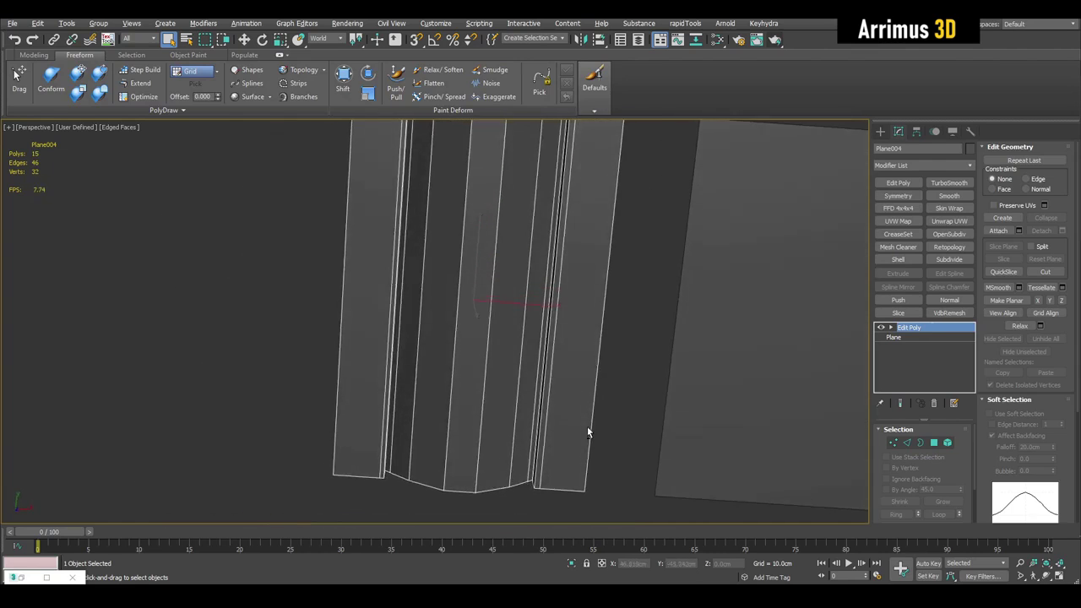
{"action": "key", "text": "shift+z"}
{"action": "key", "text": "shift+z"}
{"action": "key", "text": "shift+z"}
{"action": "key", "text": "shift+z"}
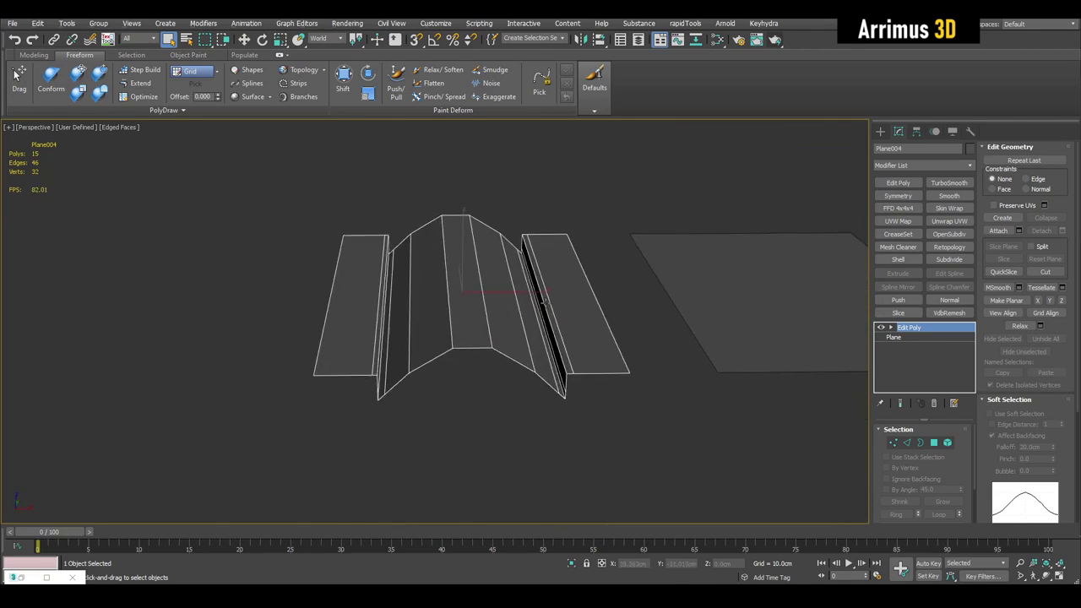
Step: Compare the flat copy with the grooved mesh and inspect the side wall of the groove up close
{"action": "left_click", "coordinate": [736, 268]}
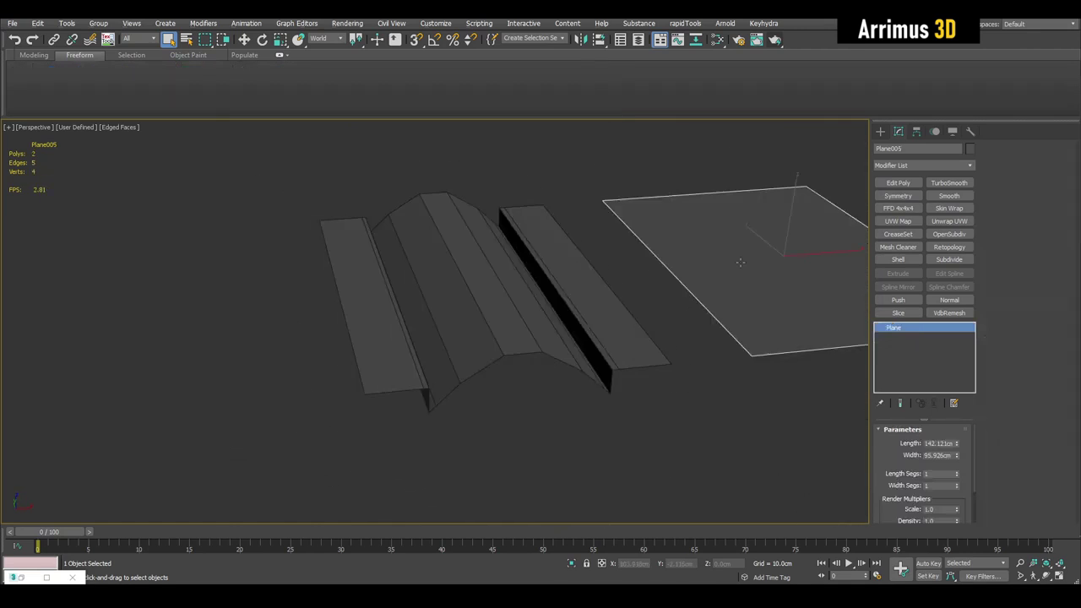
{"action": "key", "text": "shift+z"}
{"action": "middle_click_drag", "start_coordinate": [608, 287], "coordinate": [643, 300]}
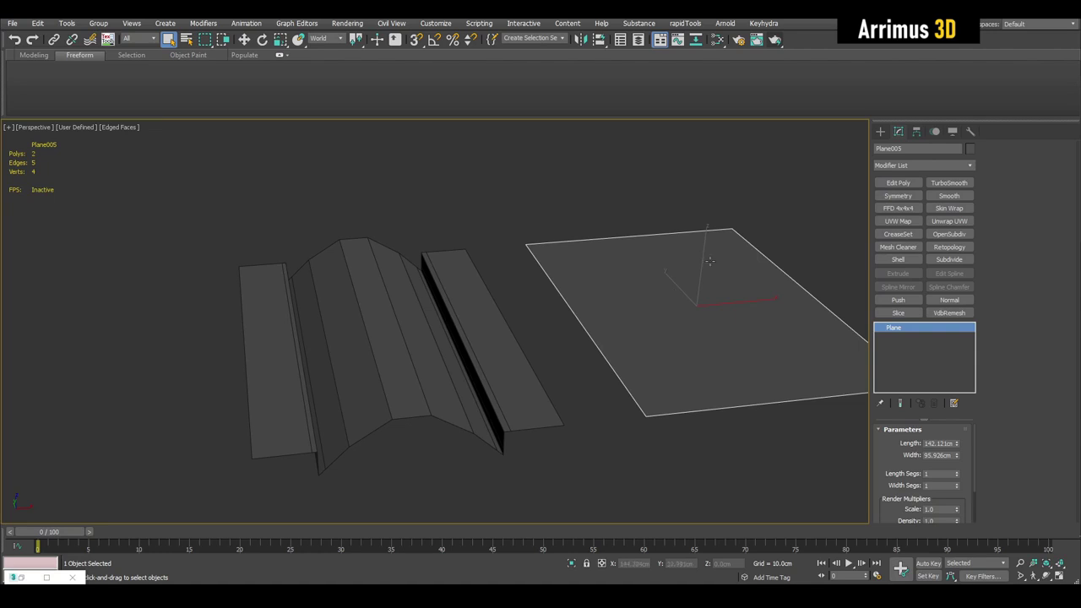
{"action": "middle_click_drag", "start_coordinate": [590, 336], "coordinate": [605, 315]}
{"action": "left_click", "coordinate": [449, 309]}
{"action": "middle_click_drag", "start_coordinate": [538, 356], "coordinate": [524, 374], "text": "alt"}
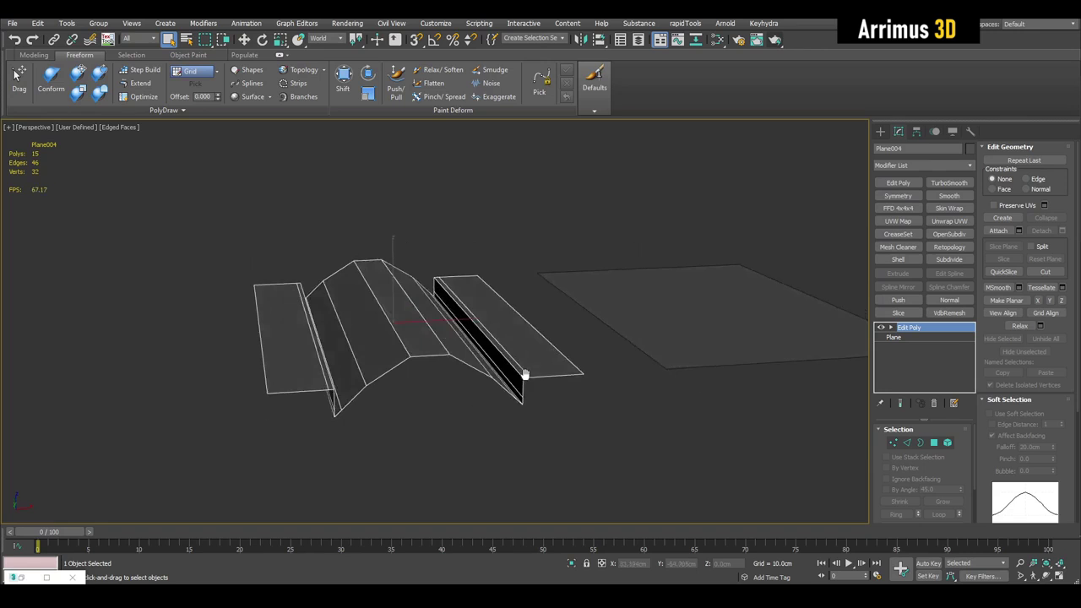
{"action": "scroll", "coordinate": [530, 418], "scroll_direction": "up", "scroll_amount": 5}
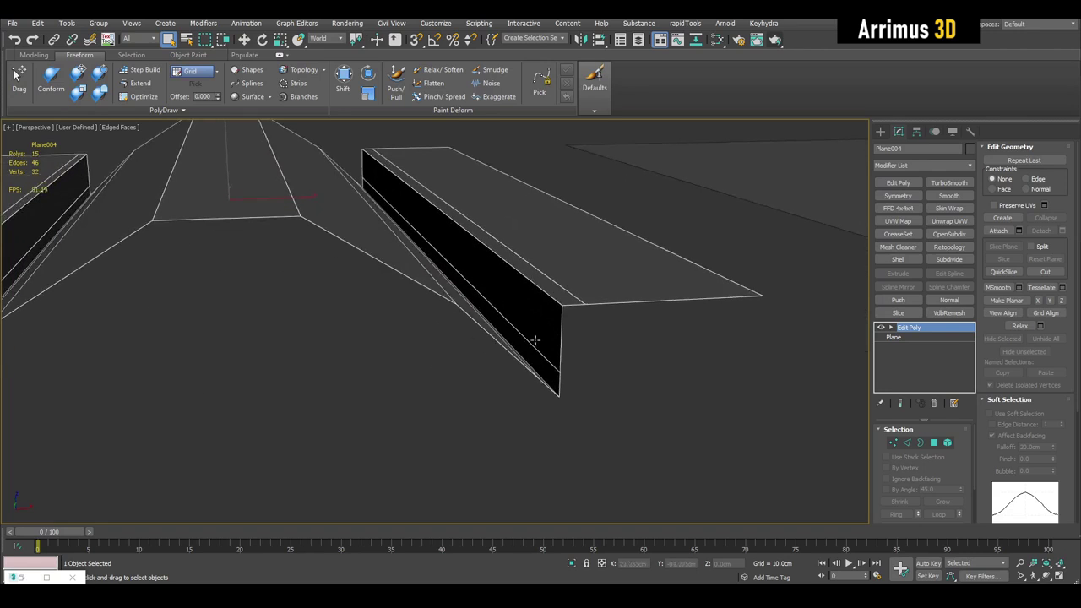
{"action": "scroll", "coordinate": [563, 311], "scroll_direction": "down", "scroll_amount": 4}
{"action": "middle_click_drag", "start_coordinate": [562, 311], "coordinate": [591, 364], "text": "alt"}
Step: Move the flat copy to X 0 cm so it overlaps the grooved mesh, and undo its trial vertical shift
{"action": "left_click", "coordinate": [720, 332]}
{"action": "key", "text": "w"}
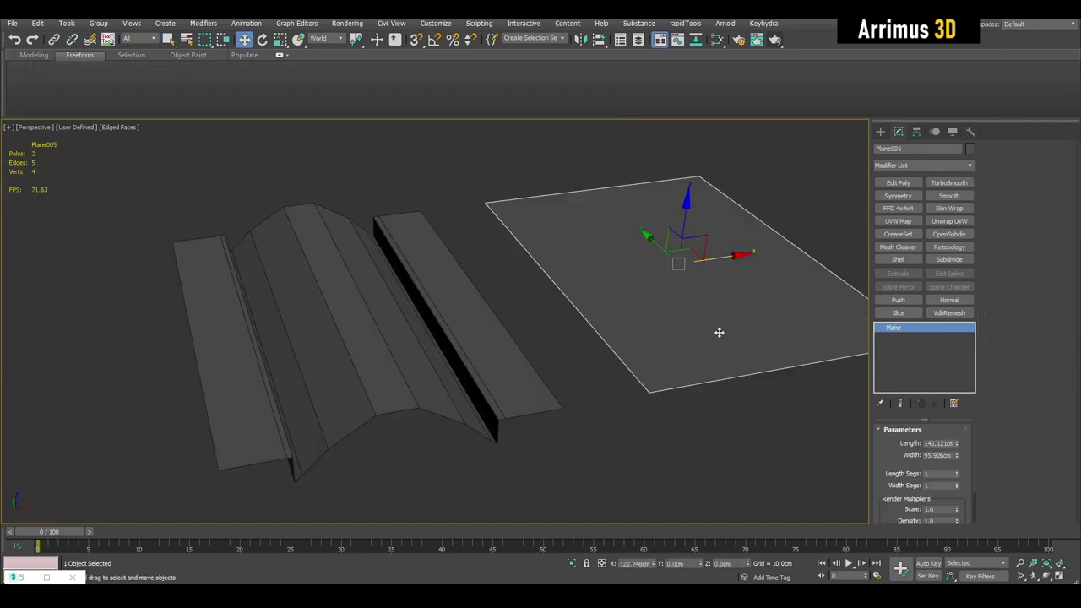
{"action": "right_click", "coordinate": [654, 563]}
{"action": "middle_click_drag", "start_coordinate": [414, 245], "coordinate": [407, 281], "text": "alt"}
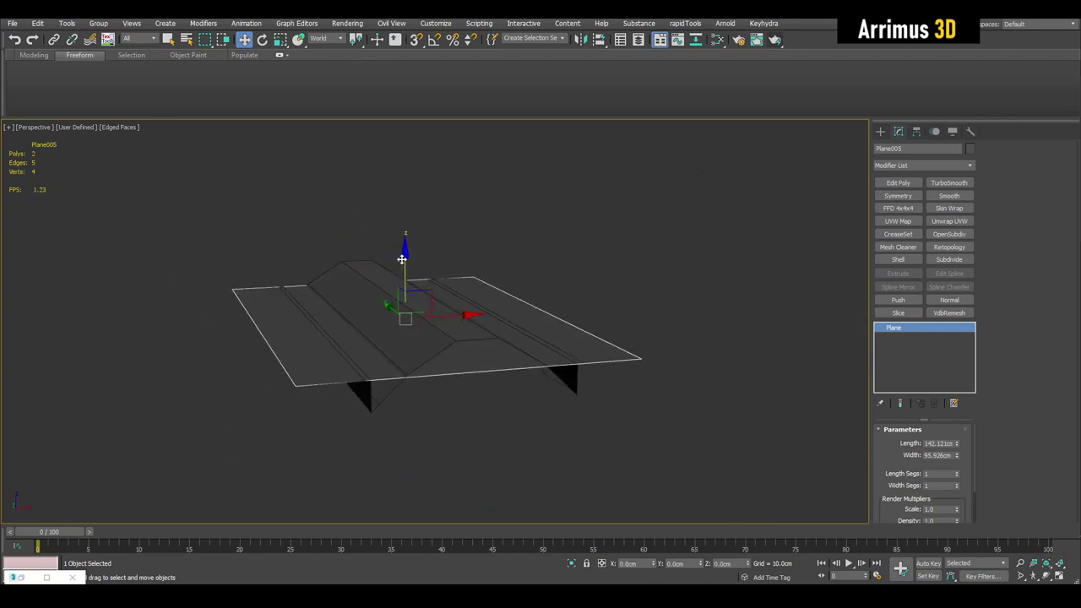
{"action": "left_click_drag", "start_coordinate": [406, 281], "coordinate": [420, 294]}
{"action": "mouse_move", "coordinate": [420, 294]}
{"action": "middle_mouse_down", "text": "alt"}
{"action": "mouse_move", "coordinate": [459, 309]}
{"action": "mouse_move", "coordinate": [415, 299]}
{"action": "middle_mouse_up", "text": "alt"}
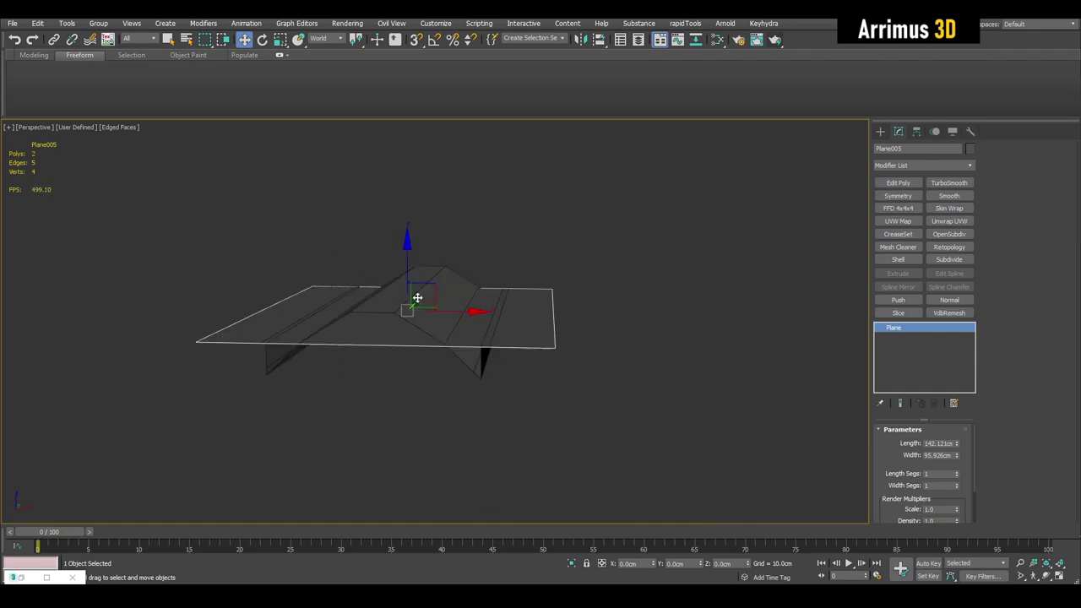
{"action": "key", "text": "ctrl+z"}
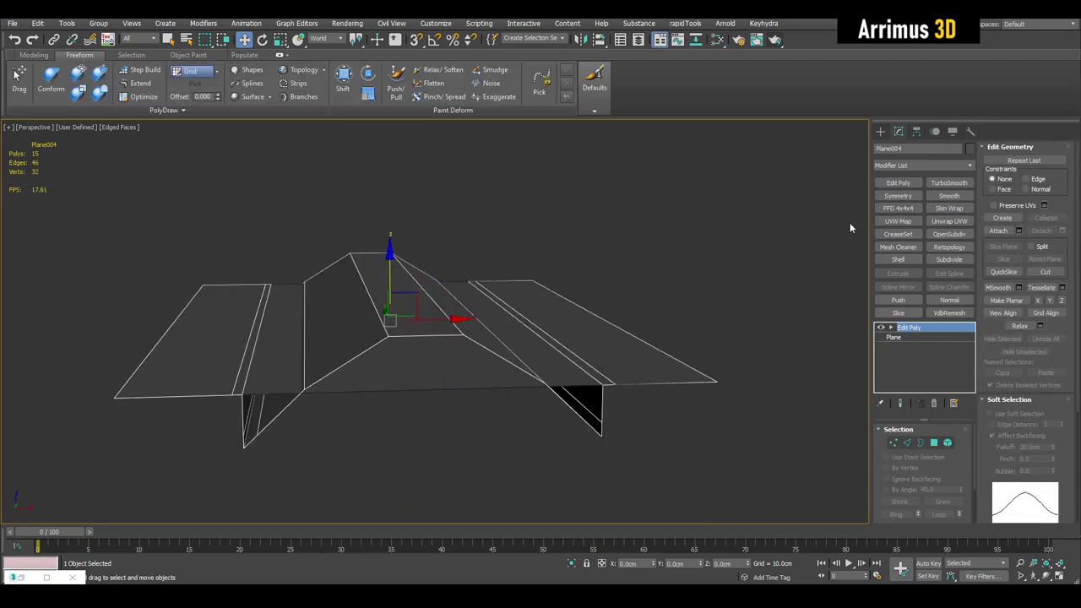
Step: Apply TurboSmooth to the grooved mesh with 3 iterations
{"action": "left_click", "coordinate": [938, 183]}
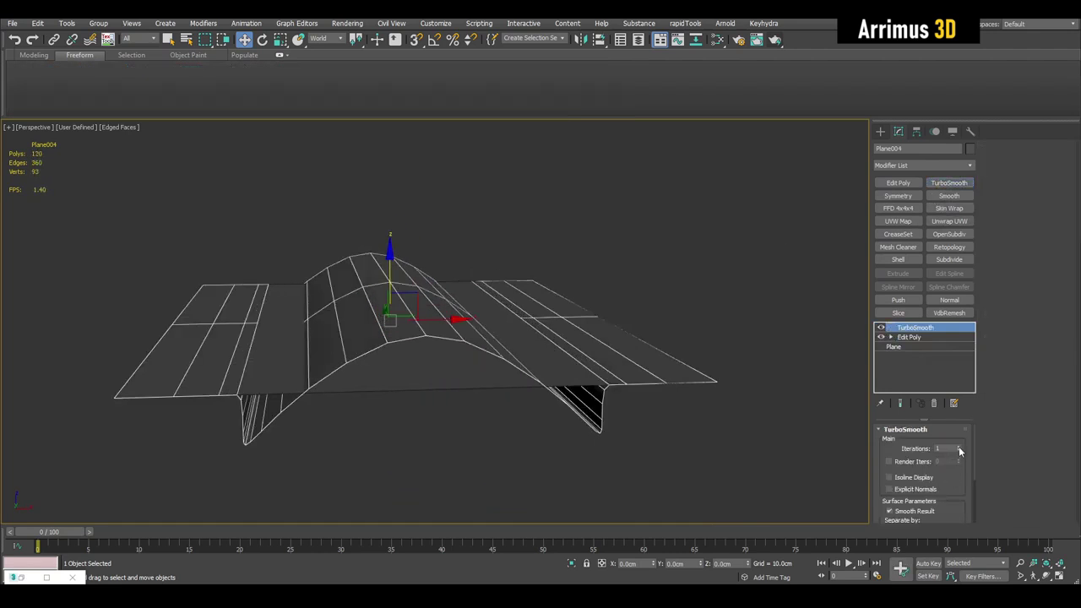
{"action": "left_click", "coordinate": [960, 449]}
{"action": "left_click", "coordinate": [960, 450]}
{"action": "scroll", "coordinate": [553, 392], "scroll_direction": "up", "scroll_amount": 2}
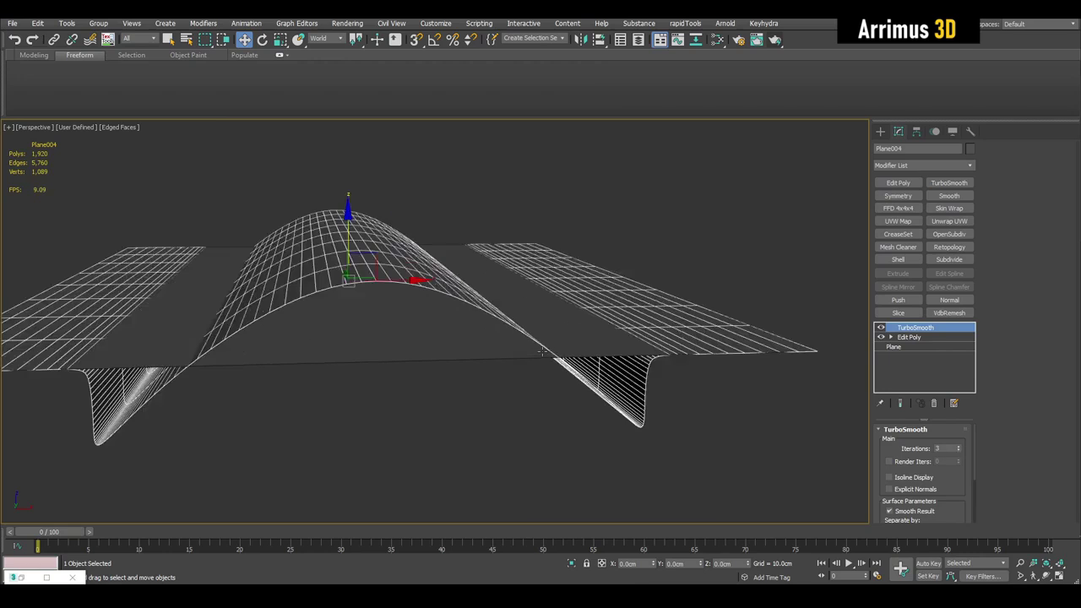
Step: Increase the TurboSmooth iterations on the grooved mesh to 4
{"action": "left_click", "coordinate": [959, 447]}
{"action": "middle_click_drag", "start_coordinate": [564, 353], "coordinate": [390, 233], "text": "alt"}
{"action": "middle_click_drag", "start_coordinate": [507, 179], "coordinate": [478, 310], "text": "alt"}
Step: Check the Z heights of the groove's lowest vertex and the raised center's top vertex at the Edit Poly level
{"action": "left_click", "coordinate": [911, 338]}
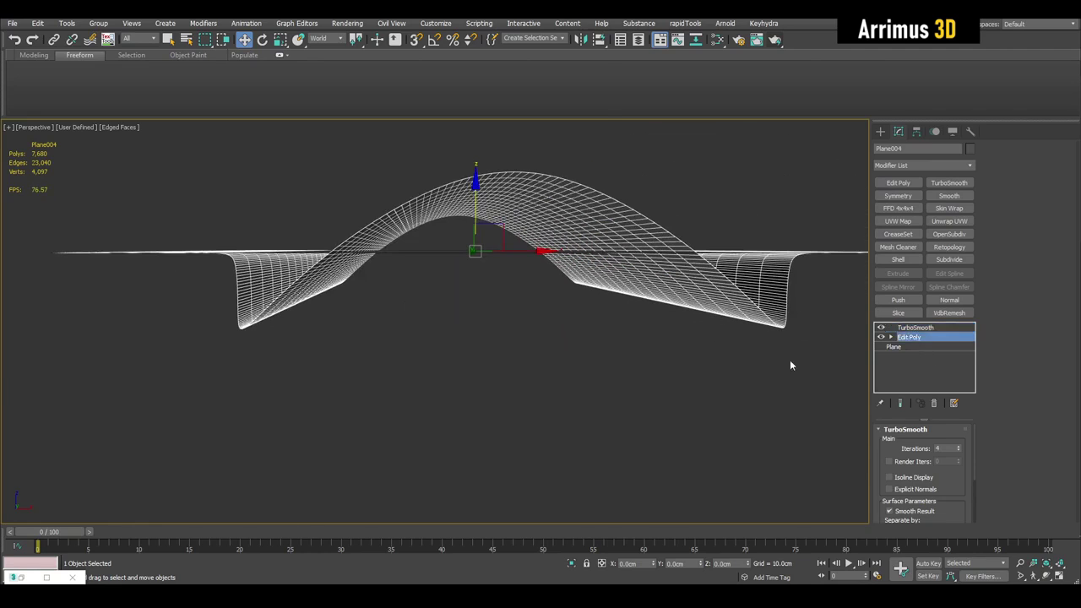
{"action": "key", "text": "1"}
{"action": "left_click", "coordinate": [561, 394]}
{"action": "middle_click_drag", "start_coordinate": [562, 394], "coordinate": [728, 521], "text": "alt"}
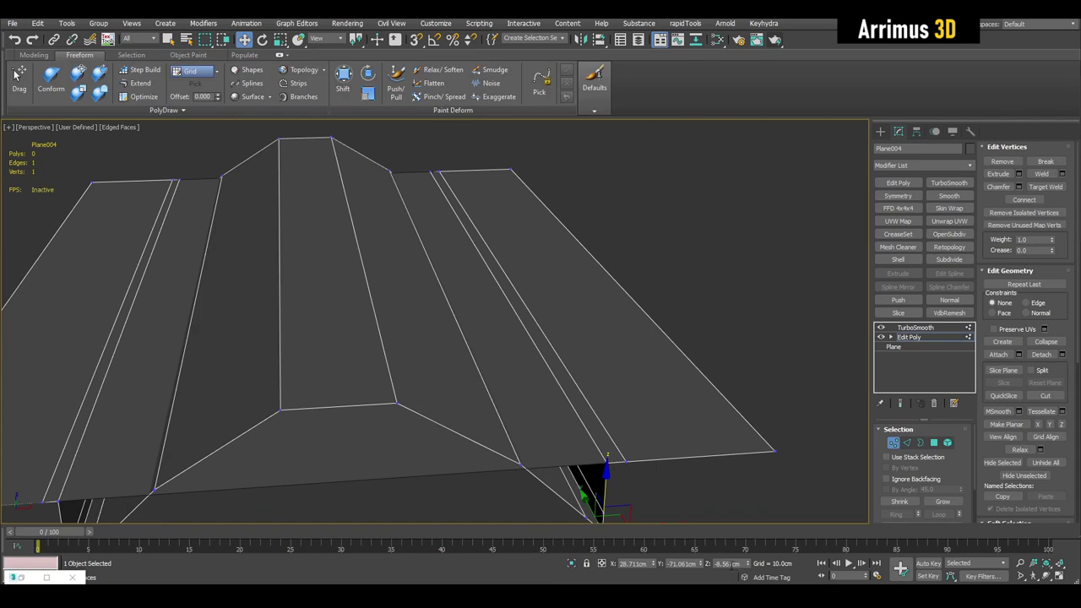
{"action": "middle_click_drag", "start_coordinate": [642, 456], "coordinate": [510, 359], "text": "alt"}
{"action": "left_click", "coordinate": [478, 357]}
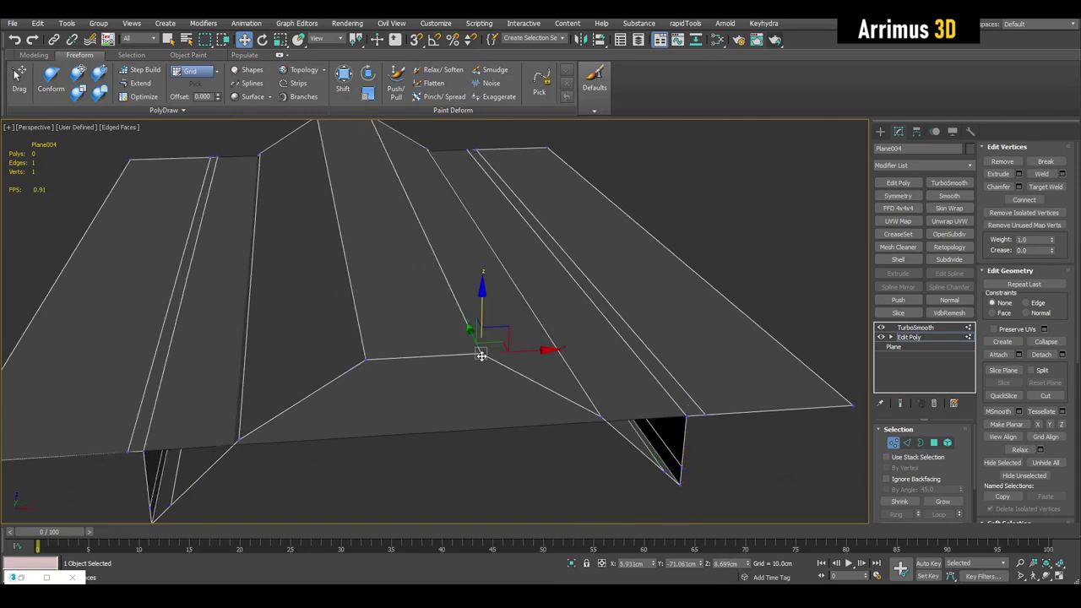
{"action": "scroll", "coordinate": [563, 287], "scroll_direction": "down", "scroll_amount": 3}
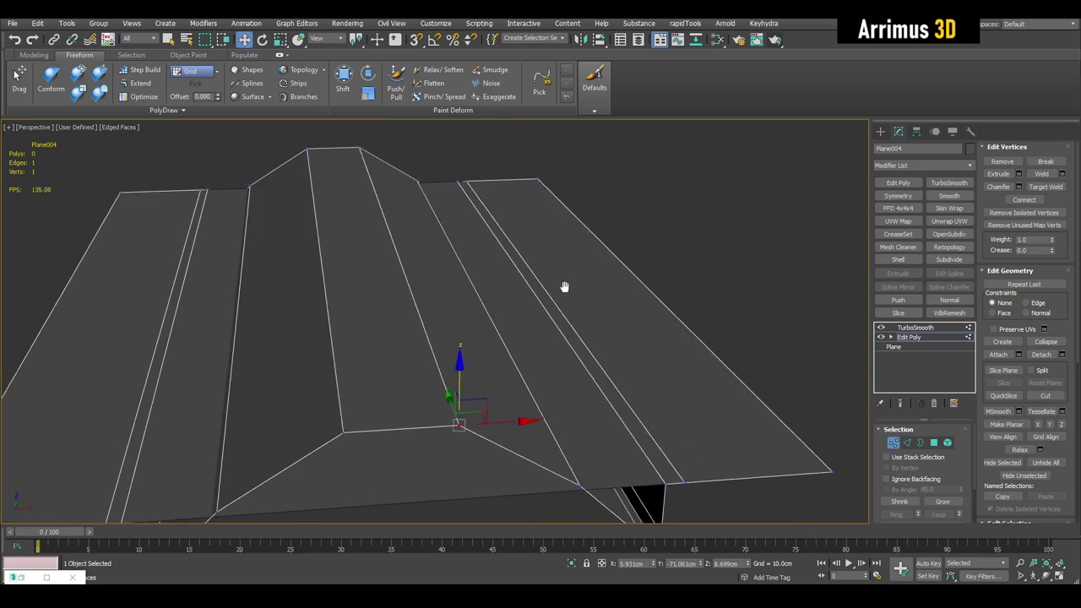
{"action": "left_click", "coordinate": [739, 261]}
{"action": "key", "text": "1"}
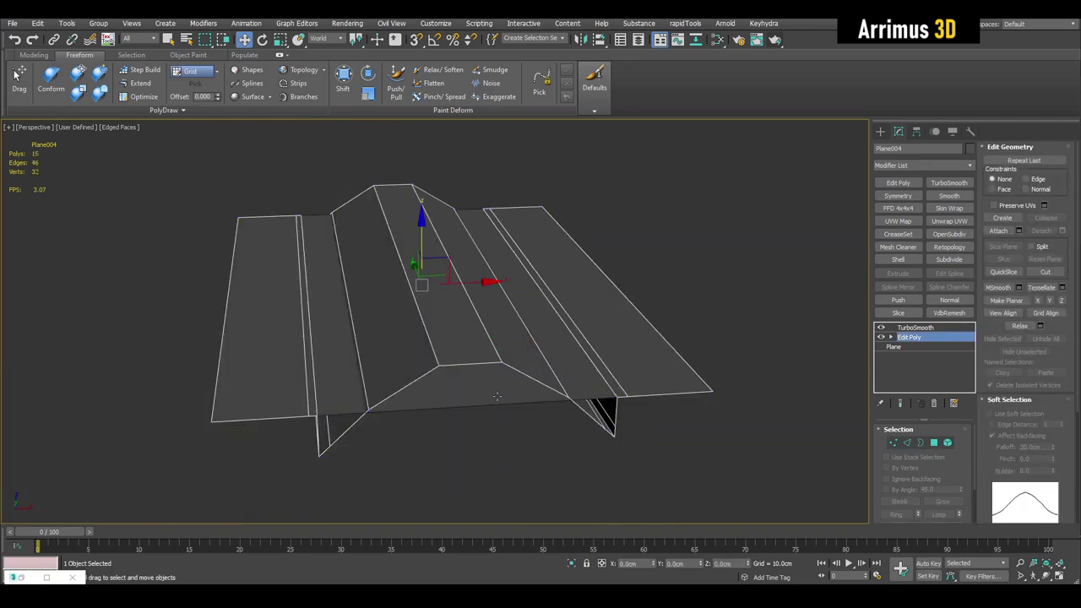
Step: Select the flat plane and open Bake to Texture for it
{"action": "left_click", "coordinate": [497, 397]}
{"action": "middle_click_drag", "start_coordinate": [674, 247], "coordinate": [687, 260]}
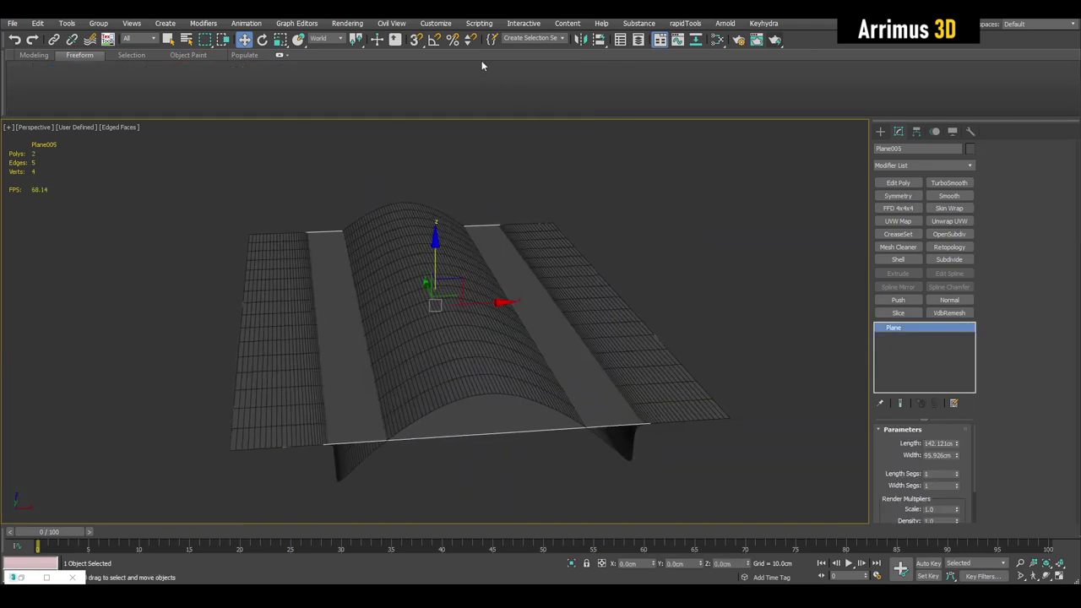
{"action": "left_click", "coordinate": [347, 22]}
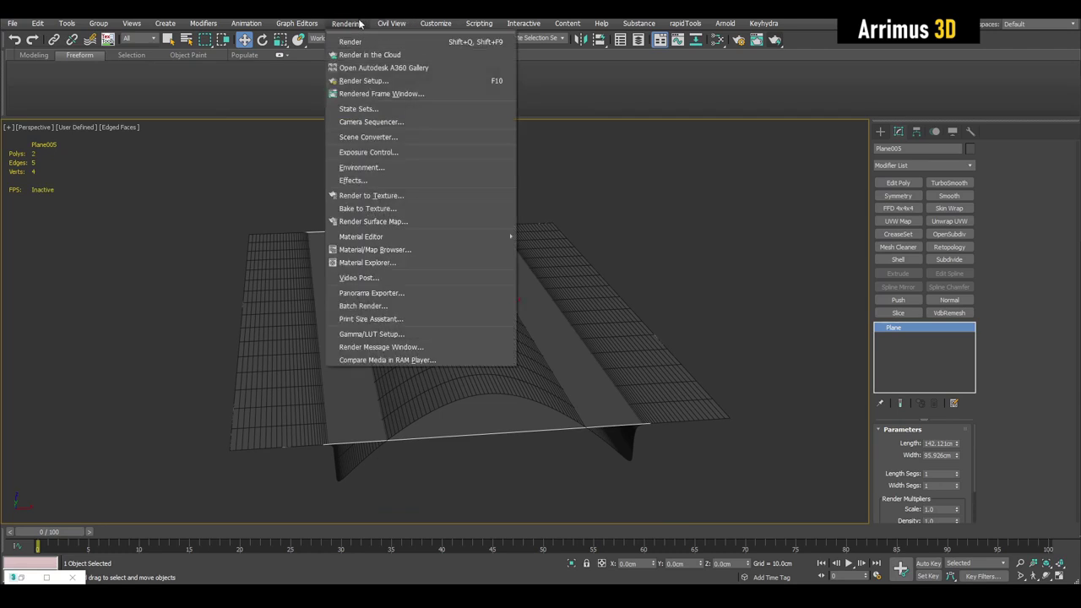
{"action": "left_click", "coordinate": [408, 211]}
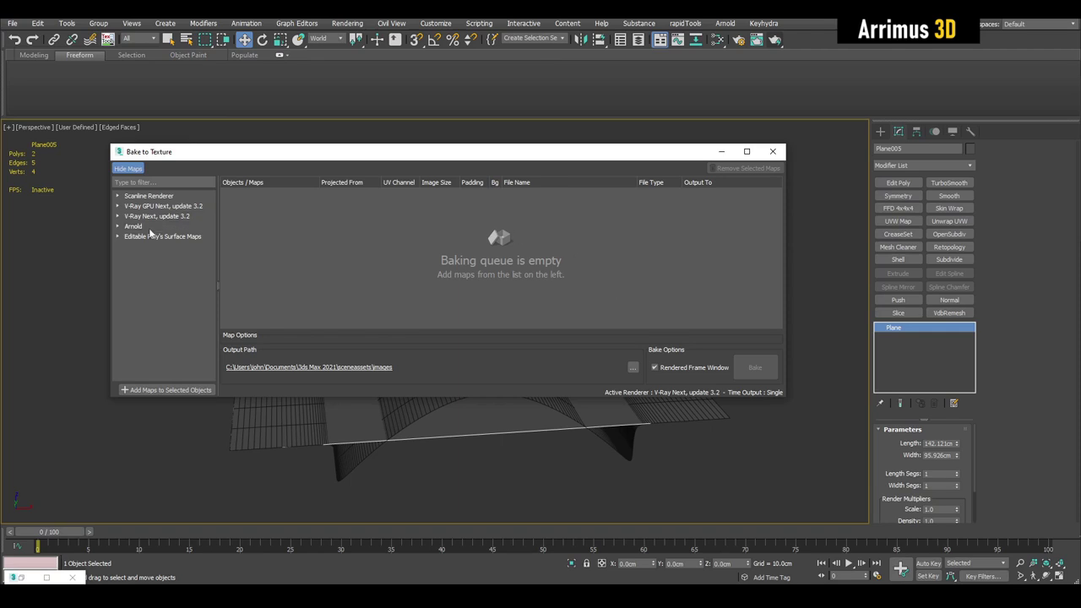
{"action": "left_click", "coordinate": [119, 226]}
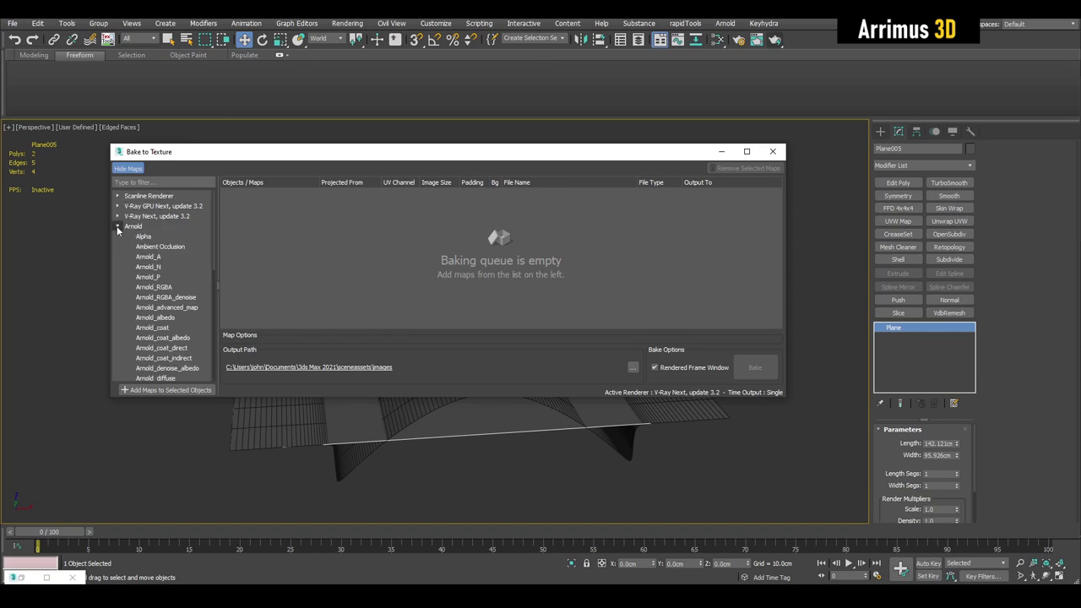
{"action": "left_click", "coordinate": [118, 227]}
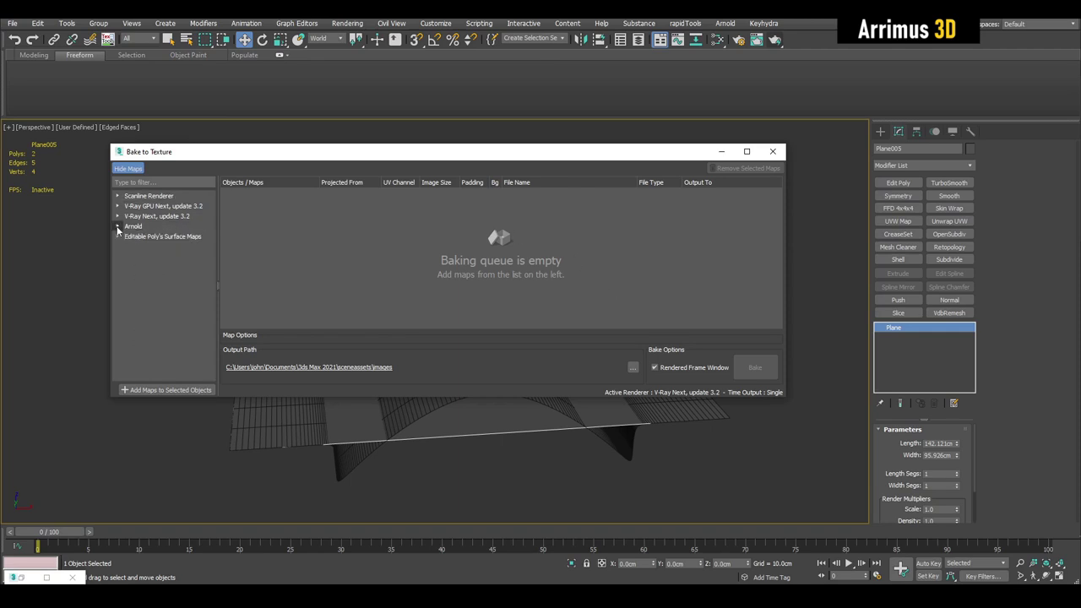
Step: Switch the production renderer to Scanline Renderer in Render Setup
{"action": "left_click", "coordinate": [738, 40]}
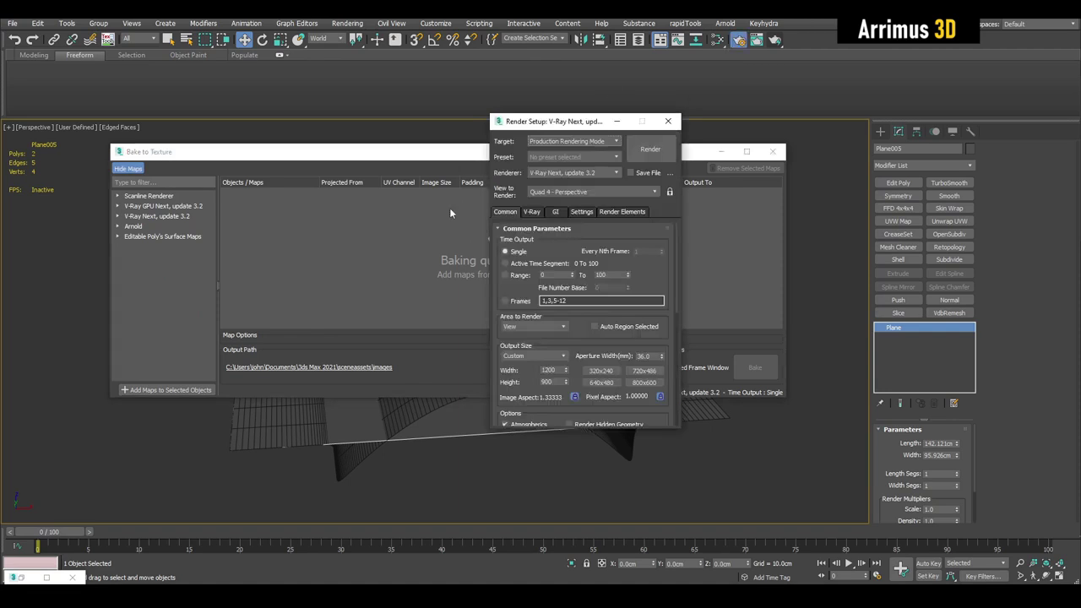
{"action": "left_click", "coordinate": [574, 173]}
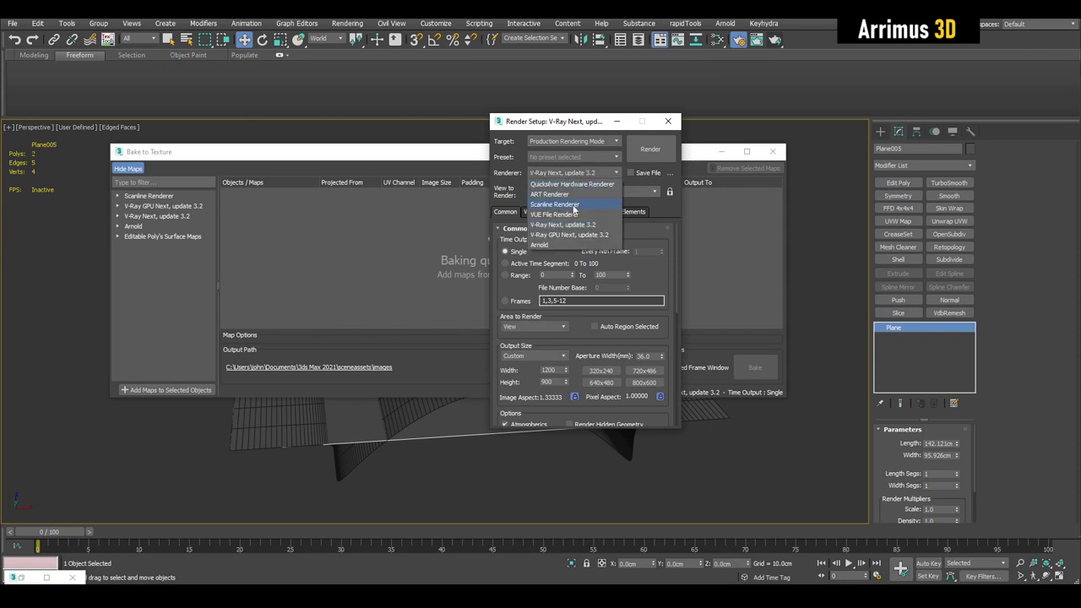
{"action": "left_click", "coordinate": [574, 207]}
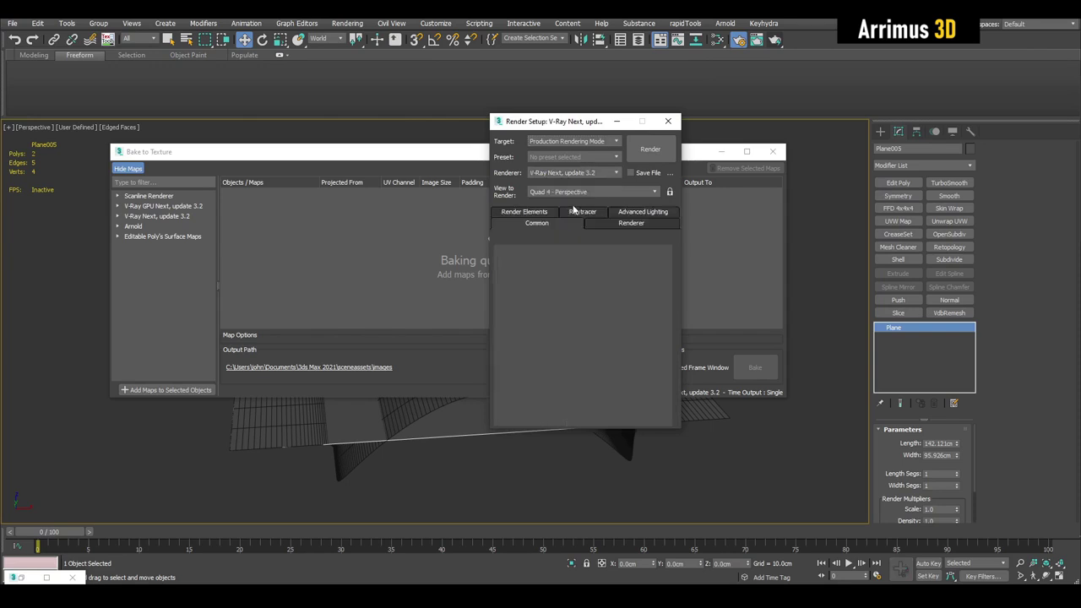
Step: Add the Scanline Renderer's Height map to the baking queue for the flat plane
{"action": "left_click", "coordinate": [118, 227]}
{"action": "scroll", "coordinate": [173, 291], "scroll_direction": "down", "scroll_amount": 5}
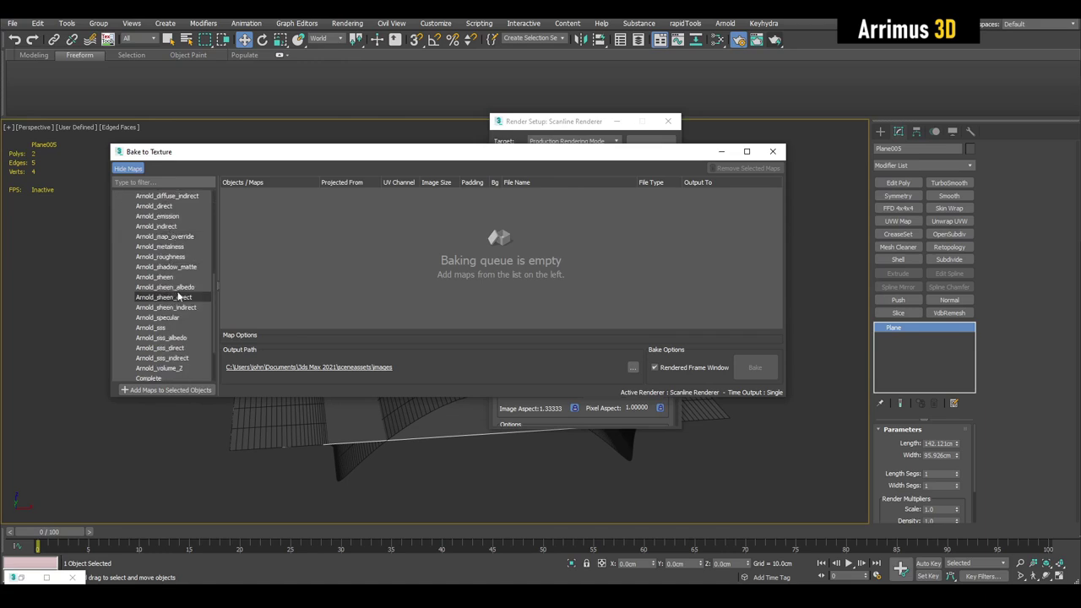
{"action": "scroll", "coordinate": [179, 297], "scroll_direction": "down", "scroll_amount": 3}
{"action": "scroll", "coordinate": [181, 291], "scroll_direction": "up", "scroll_amount": 10}
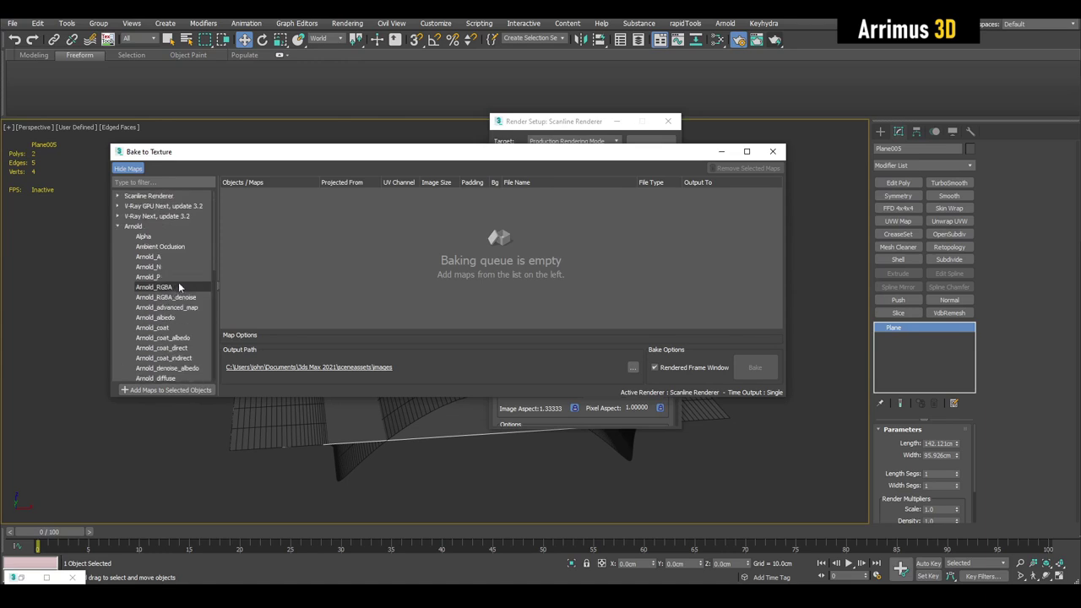
{"action": "left_click", "coordinate": [118, 227]}
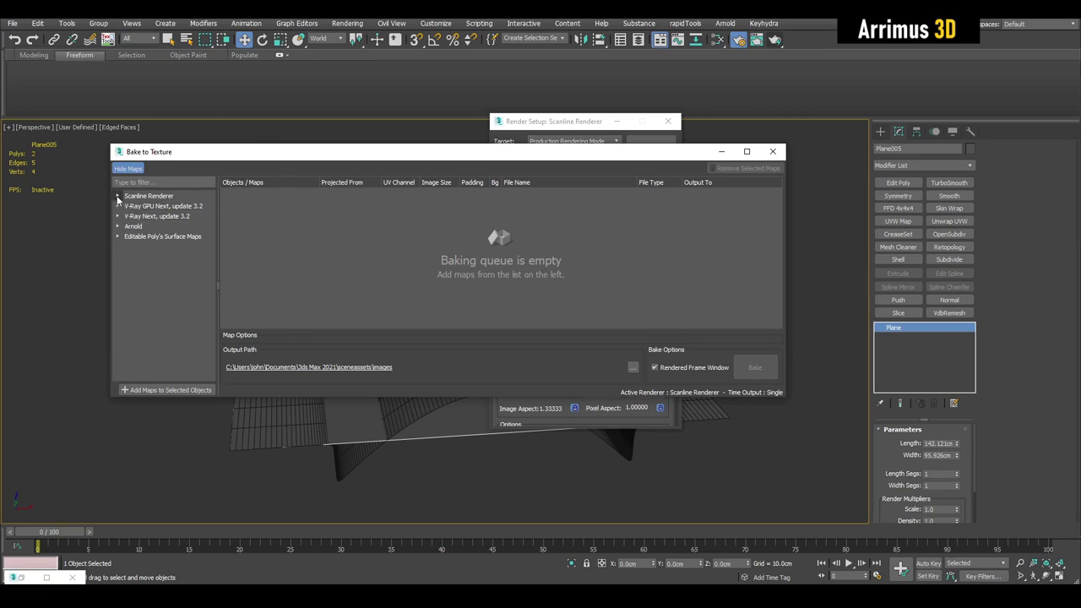
{"action": "left_click", "coordinate": [118, 196]}
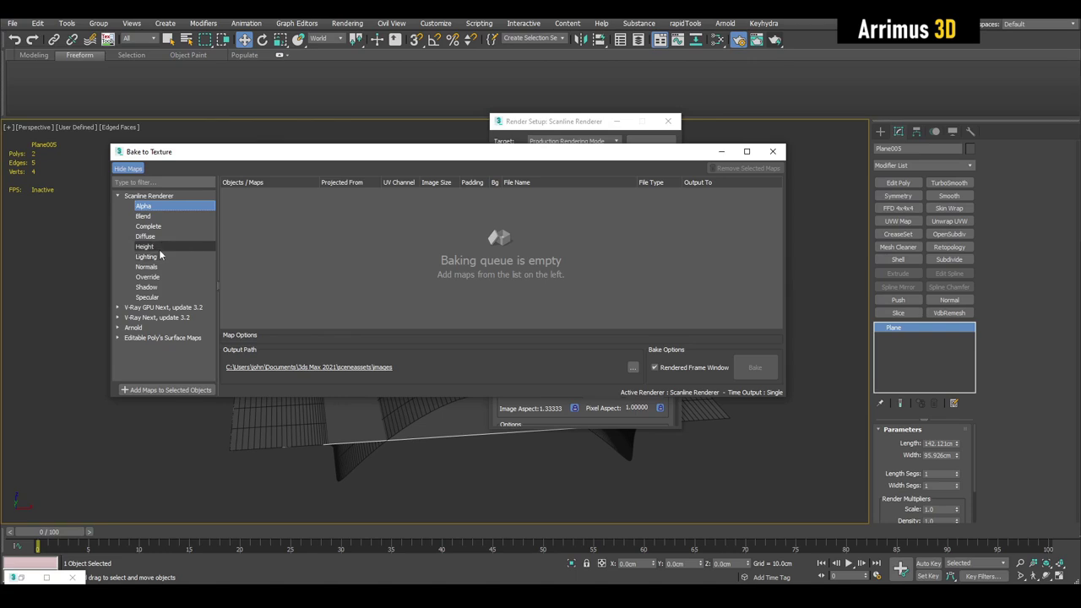
{"action": "left_click", "coordinate": [160, 247]}
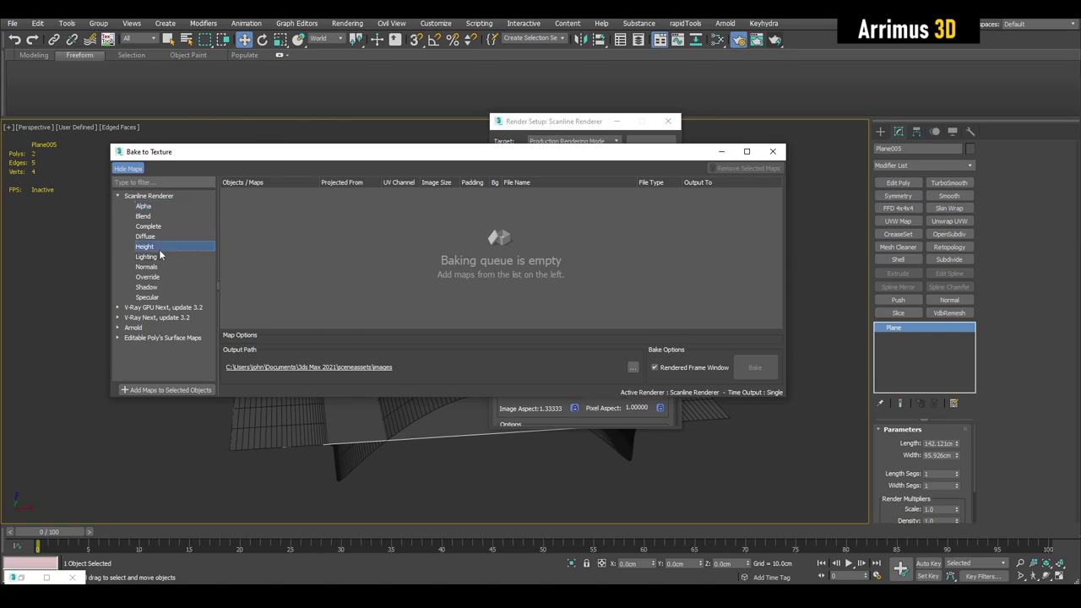
{"action": "left_click", "coordinate": [168, 392]}
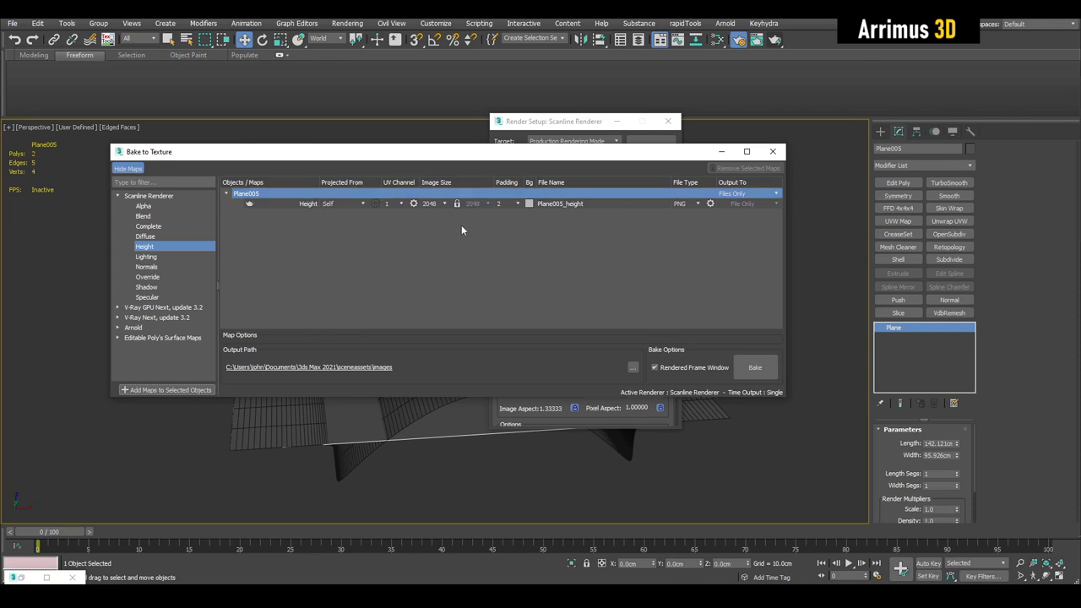
Step: Project the height map from the grooved mesh, picking it from the scene
{"action": "left_click", "coordinate": [361, 204]}
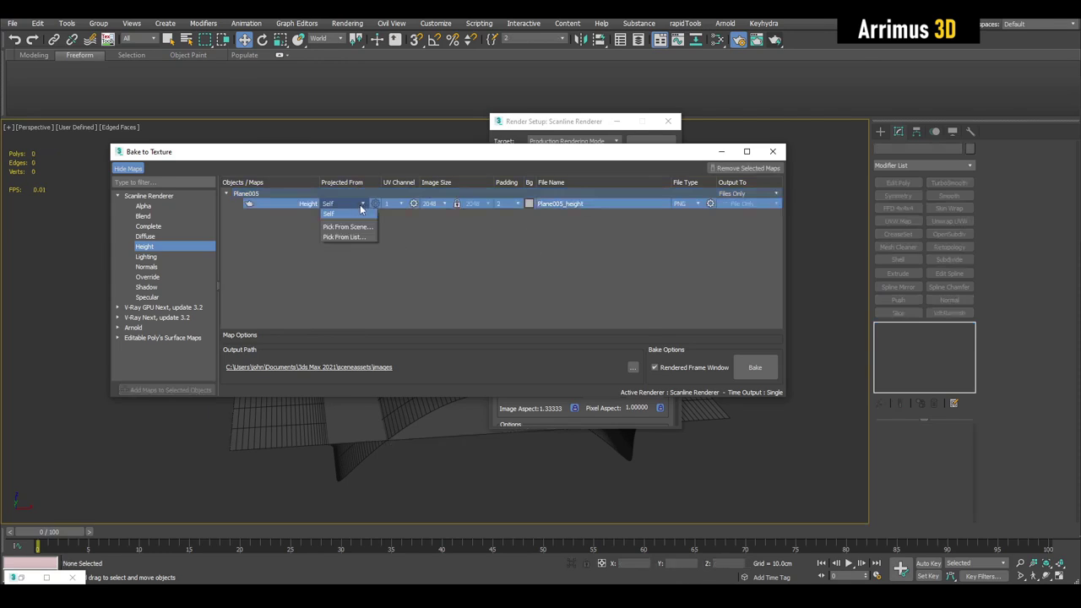
{"action": "left_click", "coordinate": [352, 228]}
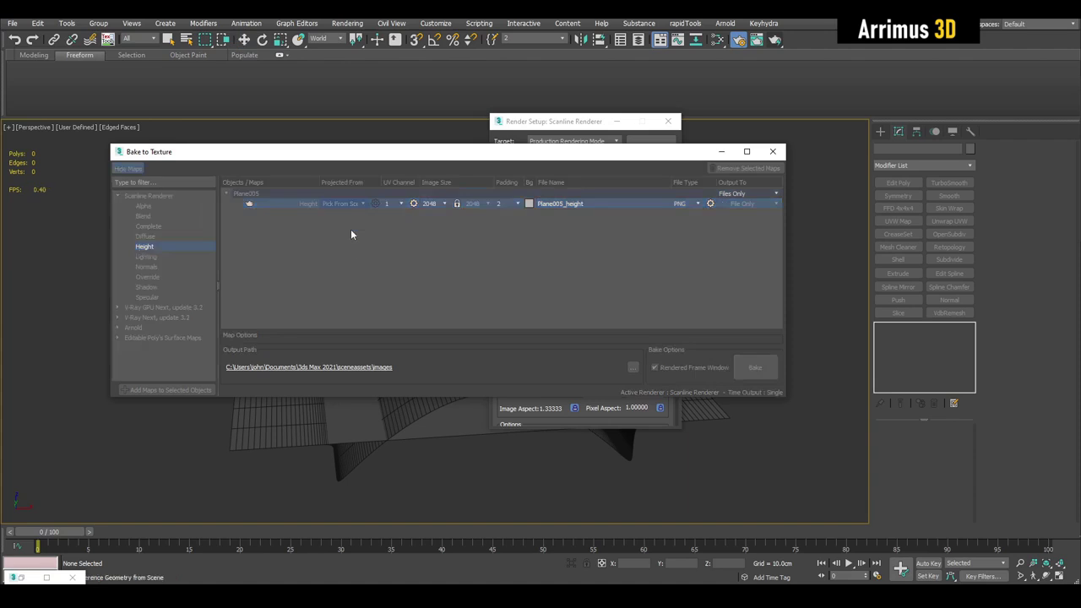
{"action": "left_click", "coordinate": [353, 454]}
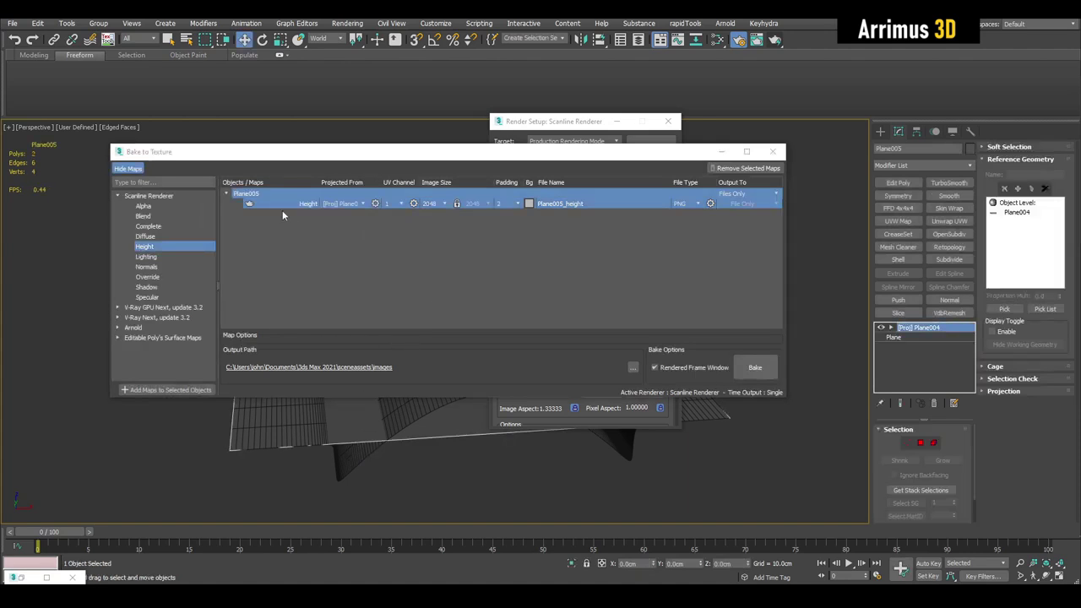
Step: Set the height map's minimum height to -9 and bake the map
{"action": "left_click", "coordinate": [289, 205]}
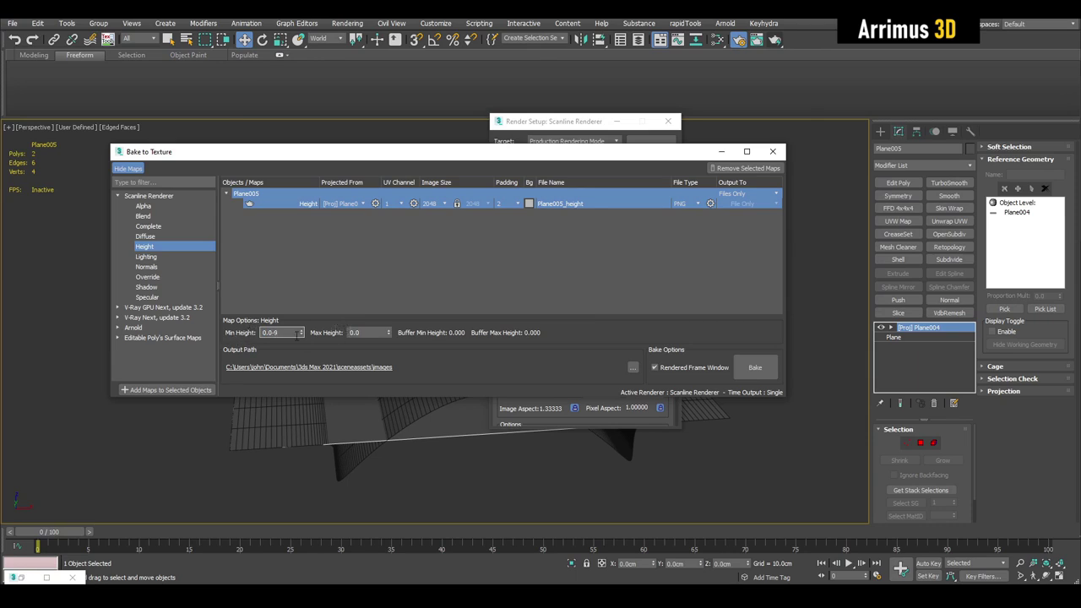
{"action": "type", "text": "-9"}
{"action": "key", "text": "Tab"}
{"action": "left_click", "coordinate": [755, 368]}
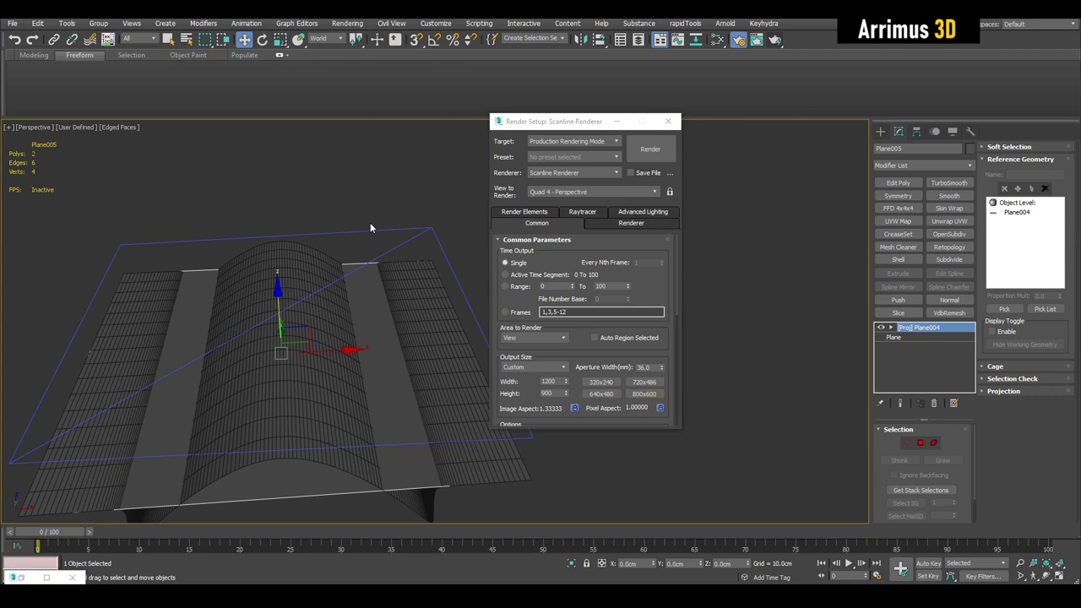
Step: Open the renderer choice in Render Setup, and move the flat plane along X to about 110 cm, beside the grooved mesh
{"action": "middle_click_drag", "start_coordinate": [374, 231], "coordinate": [418, 230]}
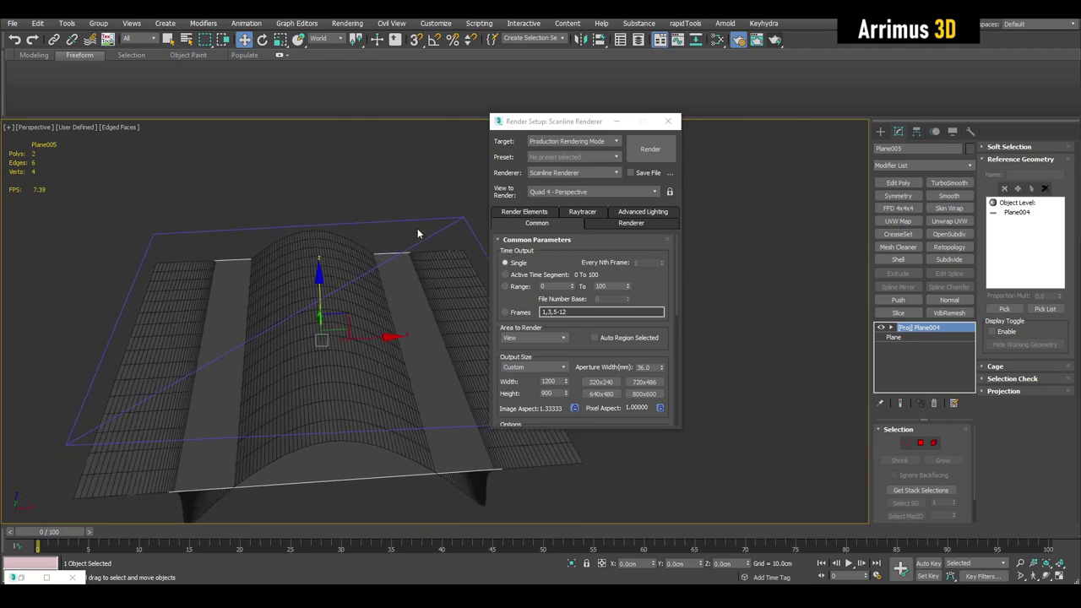
{"action": "left_click", "coordinate": [549, 173]}
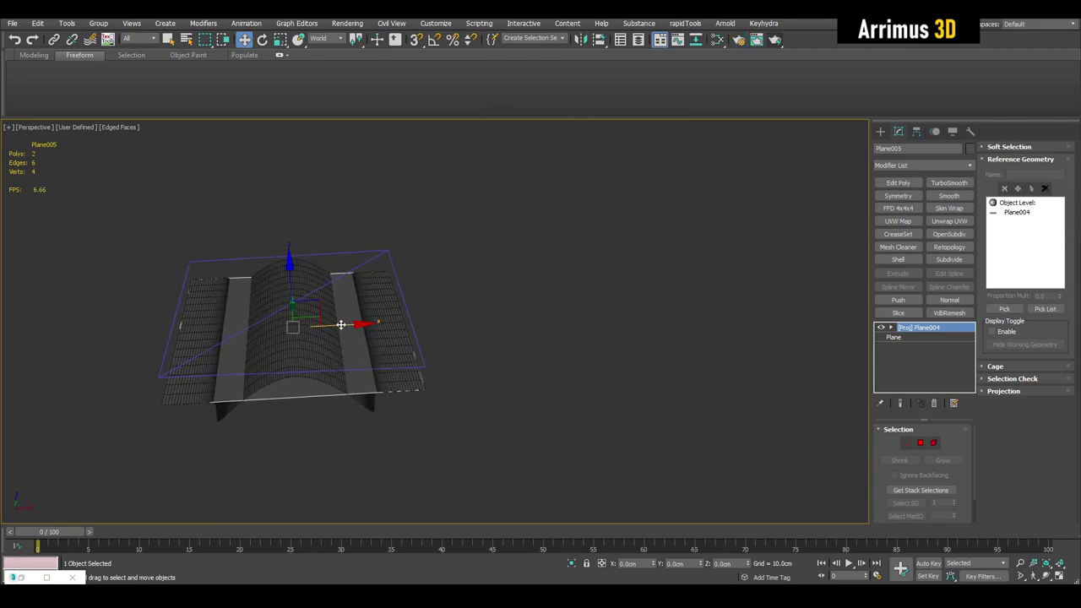
{"action": "left_click_drag", "start_coordinate": [346, 324], "coordinate": [596, 312]}
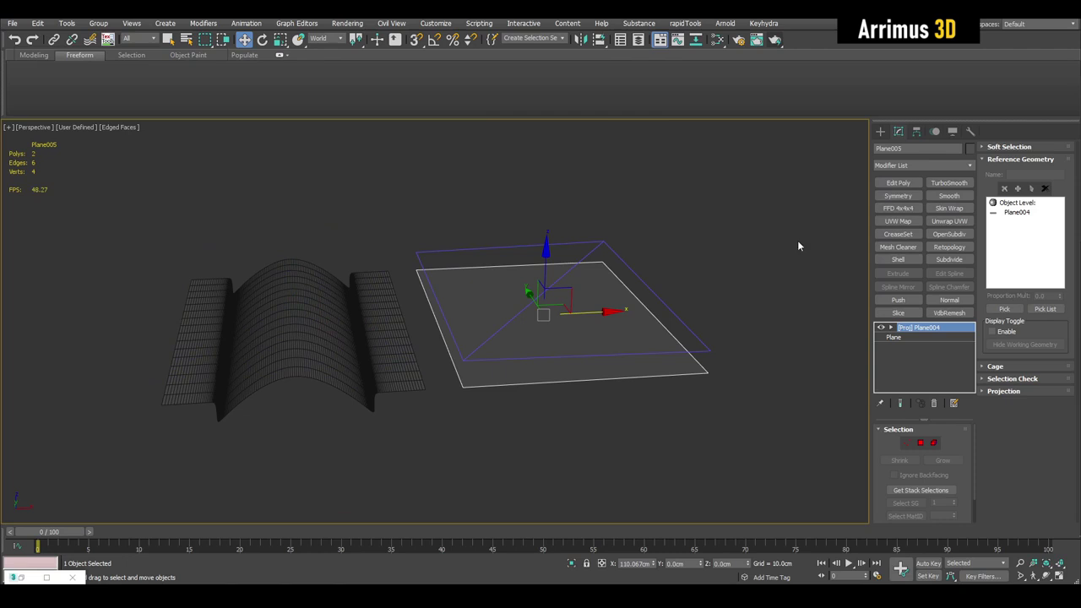
Step: Add an Edit Poly modifier above the projection on the flat plane
{"action": "left_click", "coordinate": [897, 184]}
{"action": "middle_click_drag", "start_coordinate": [810, 247], "coordinate": [682, 325], "text": "alt"}
{"action": "scroll", "coordinate": [682, 324], "scroll_direction": "up", "scroll_amount": 2}
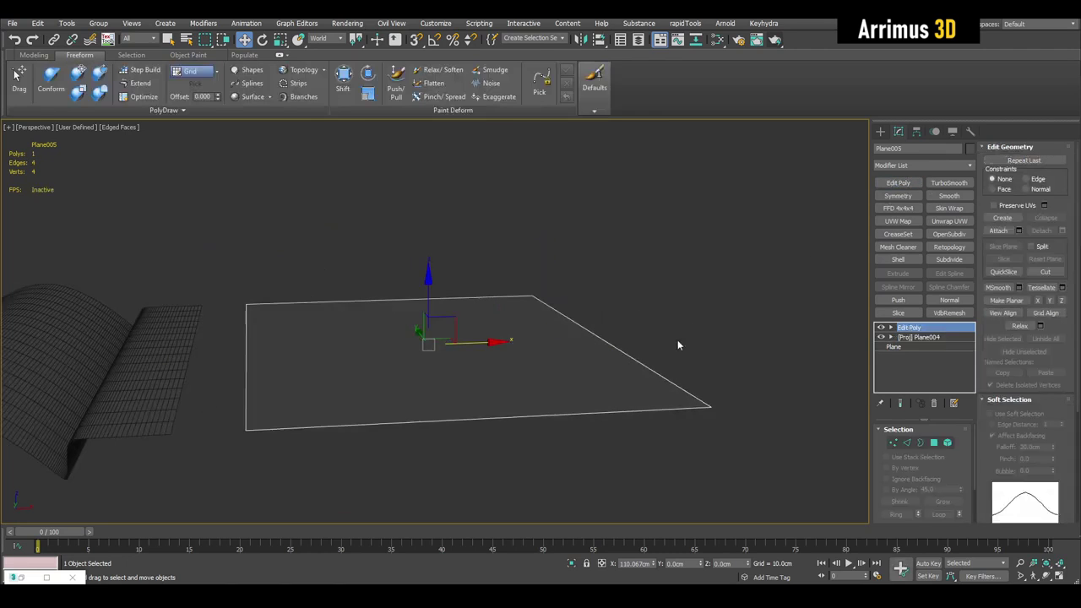
{"action": "middle_click_drag", "start_coordinate": [677, 378], "coordinate": [700, 315]}
{"action": "middle_click_drag", "start_coordinate": [700, 315], "coordinate": [715, 341]}
{"action": "scroll", "coordinate": [714, 341], "scroll_direction": "up", "scroll_amount": 2}
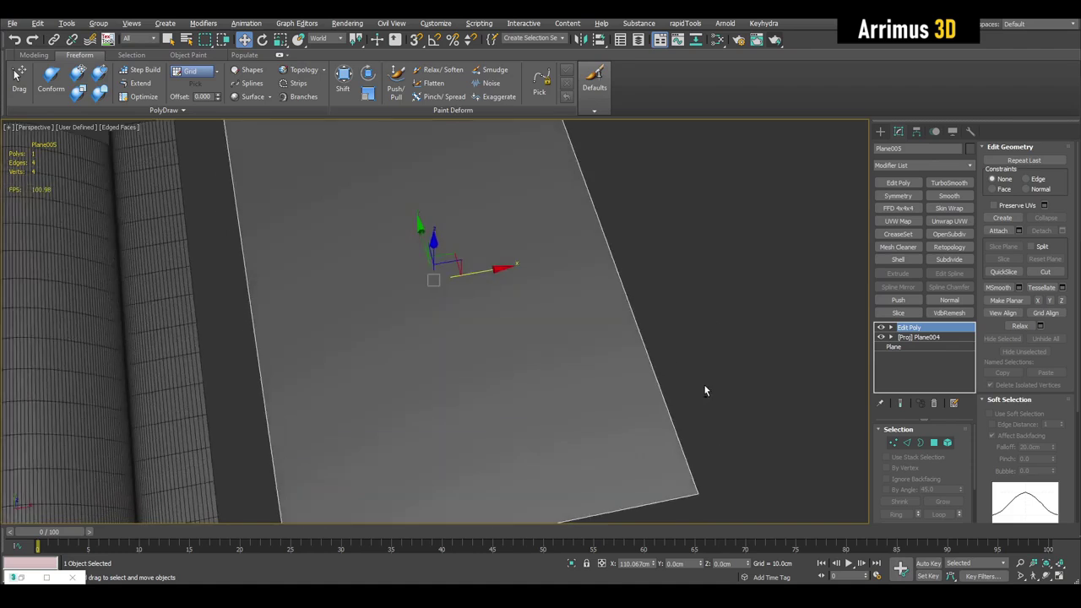
{"action": "scroll", "coordinate": [705, 393], "scroll_direction": "down", "scroll_amount": 2}
Step: Apply a VRayDisplacementMod modifier to the flat plane and review its texmap, amount and shift parameters
{"action": "left_click", "coordinate": [971, 167]}
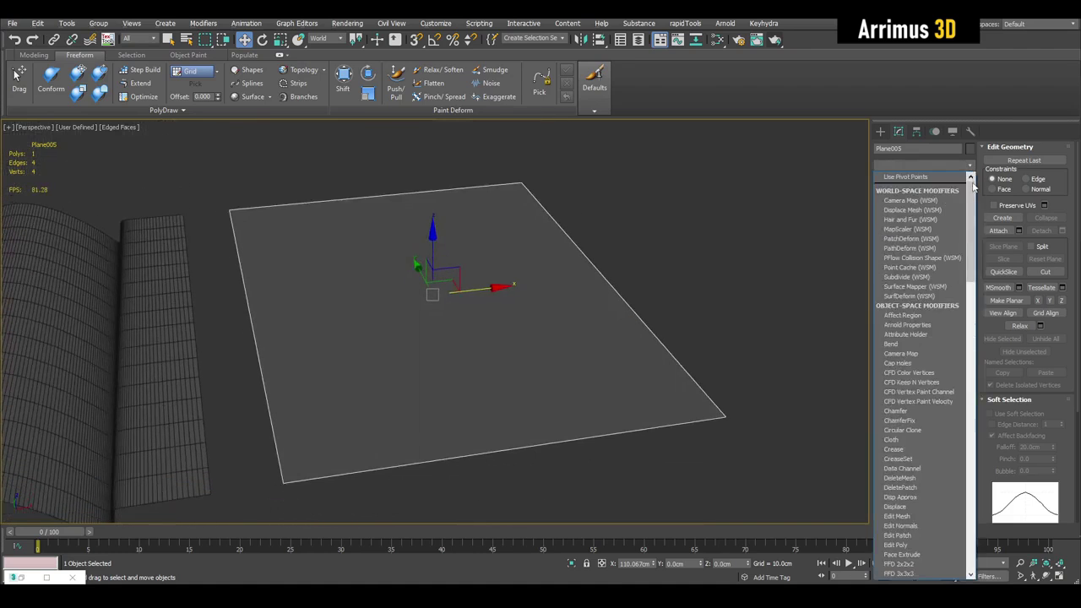
{"action": "scroll", "coordinate": [958, 403], "scroll_direction": "down", "scroll_amount": 15}
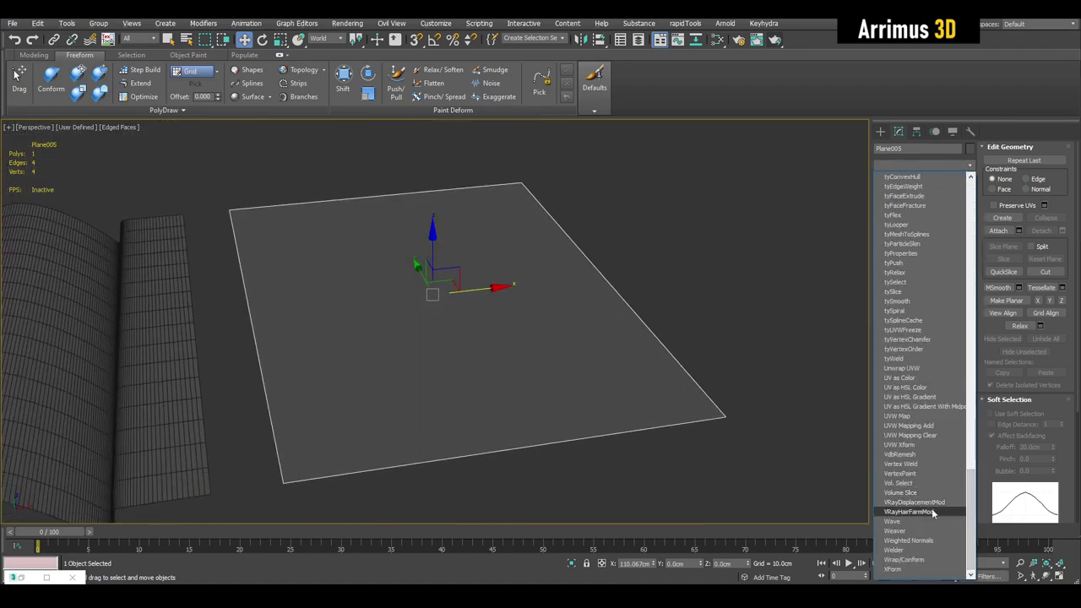
{"action": "left_click", "coordinate": [929, 502]}
{"action": "scroll", "coordinate": [939, 499], "scroll_direction": "down", "scroll_amount": 1}
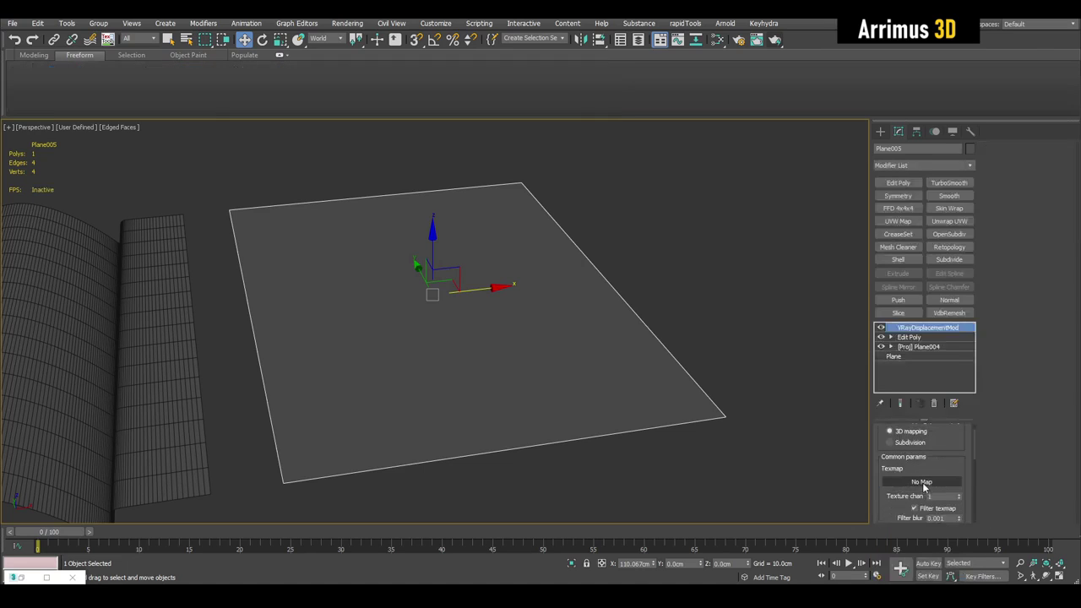
{"action": "scroll", "coordinate": [923, 483], "scroll_direction": "down", "scroll_amount": 5}
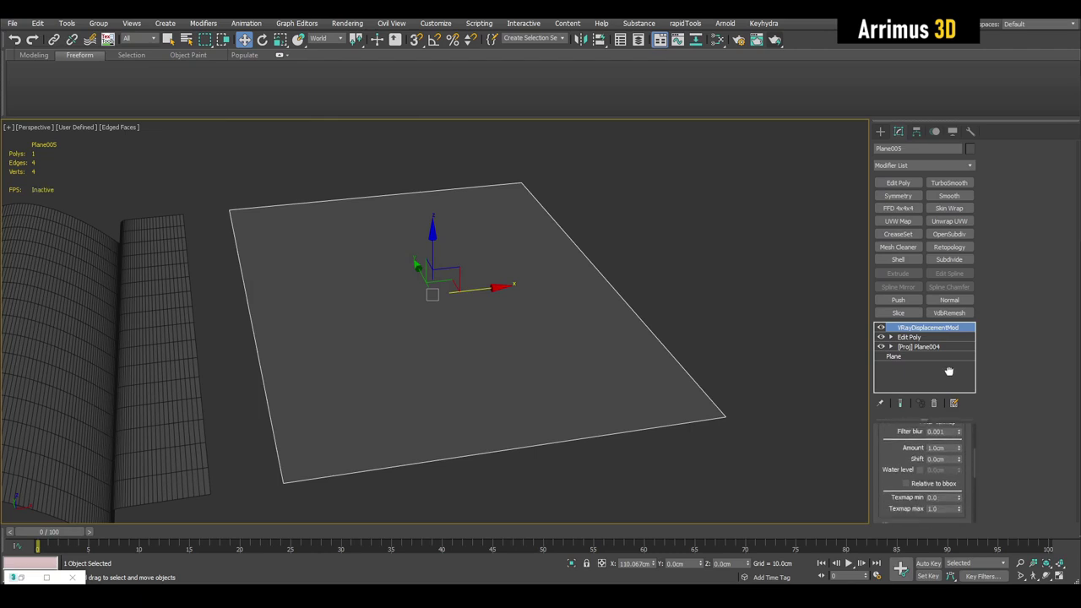
{"action": "scroll", "coordinate": [902, 446], "scroll_direction": "down", "scroll_amount": 1}
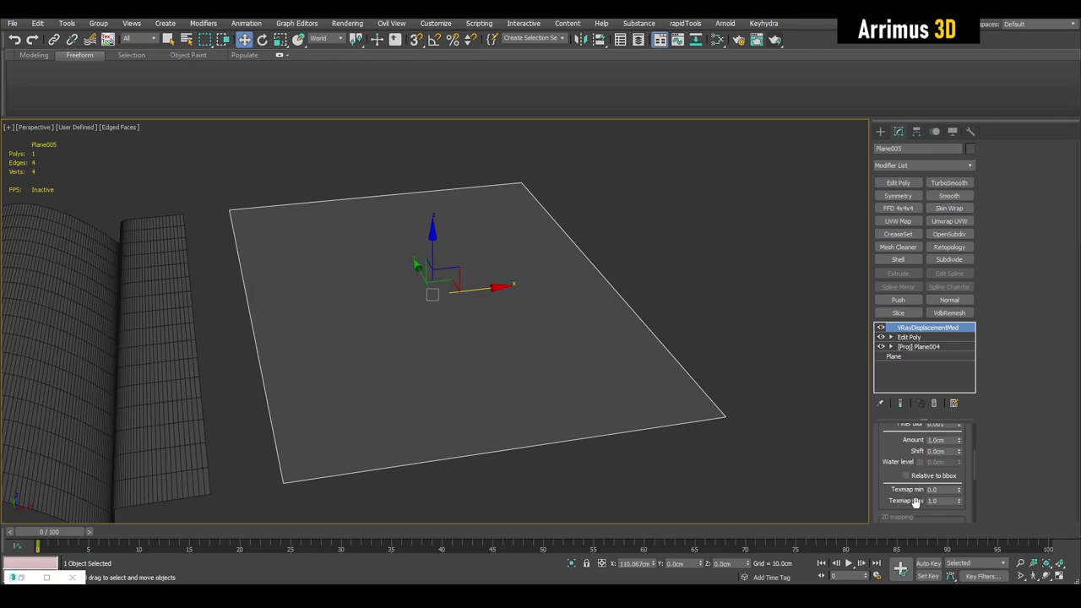
{"action": "scroll", "coordinate": [566, 349], "scroll_direction": "down", "scroll_amount": 2}
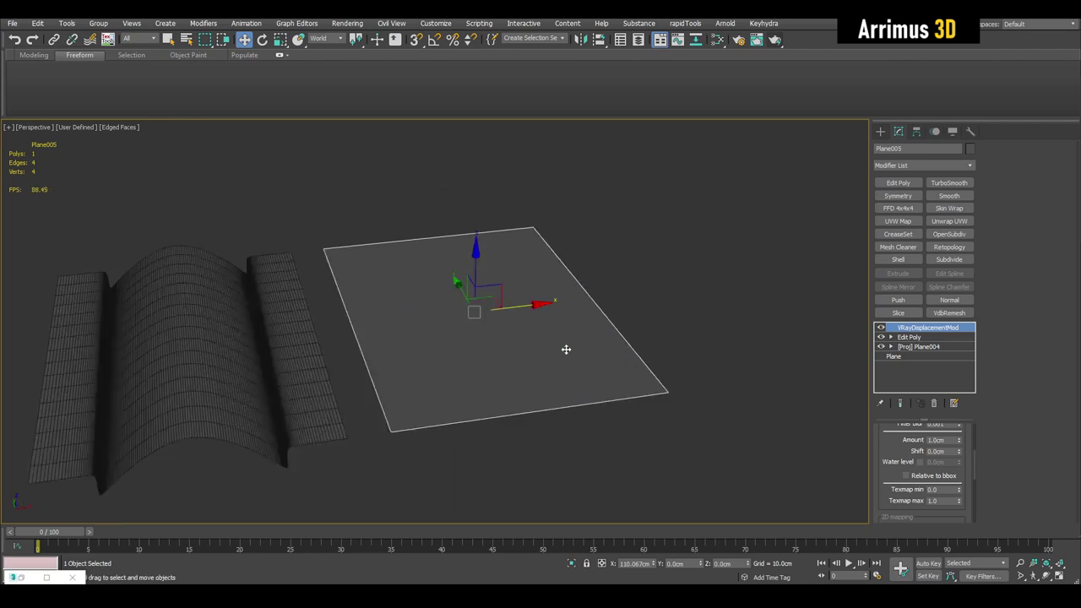
Step: Render the perspective view and compare the displaced plane's relief with the grooved mesh beside it
{"action": "scroll", "coordinate": [566, 349], "scroll_direction": "down", "scroll_amount": 2}
{"action": "mouse_move", "coordinate": [494, 313]}
{"action": "middle_mouse_down"}
{"action": "mouse_move", "coordinate": [524, 330]}
{"action": "mouse_move", "coordinate": [524, 345]}
{"action": "mouse_move", "coordinate": [495, 357]}
{"action": "mouse_move", "coordinate": [364, 361]}
{"action": "mouse_move", "coordinate": [512, 323]}
{"action": "middle_mouse_up"}
{"action": "scroll", "coordinate": [514, 330], "scroll_direction": "up", "scroll_amount": 2}
{"action": "key", "text": "shift+q"}
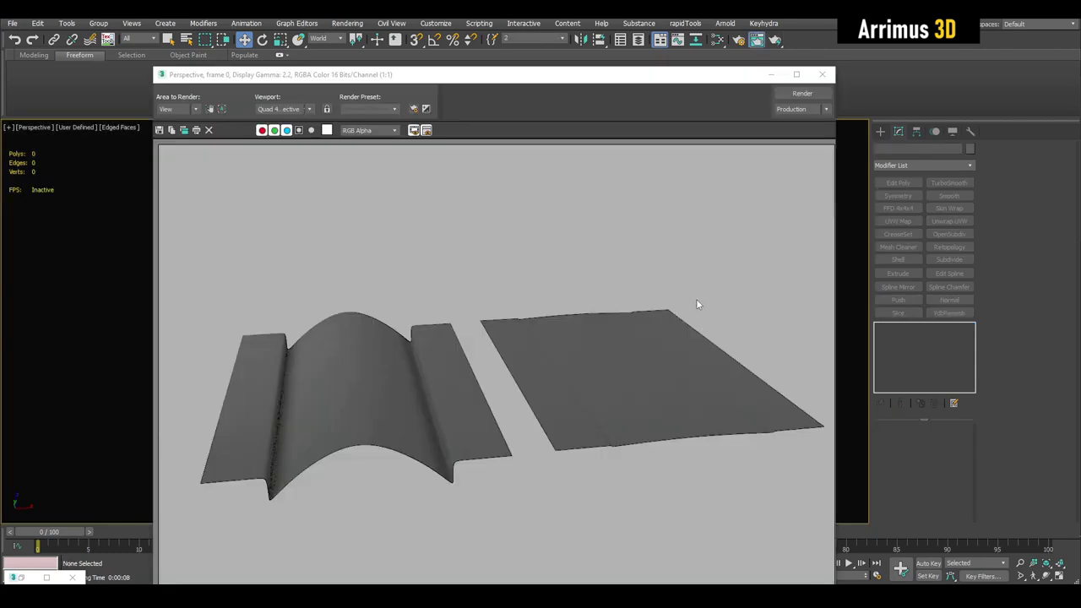
{"action": "scroll", "coordinate": [638, 396], "scroll_direction": "up", "scroll_amount": 1}
{"action": "middle_click_drag", "start_coordinate": [637, 397], "coordinate": [545, 356]}
{"action": "scroll", "coordinate": [621, 339], "scroll_direction": "down", "scroll_amount": 1}
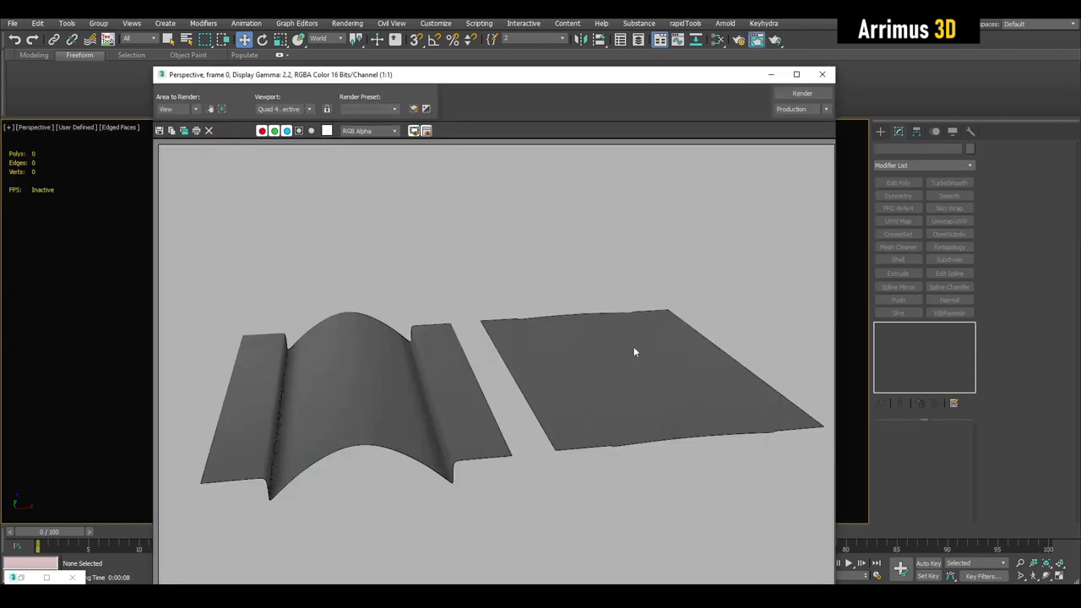
{"action": "scroll", "coordinate": [326, 374], "scroll_direction": "up", "scroll_amount": 1}
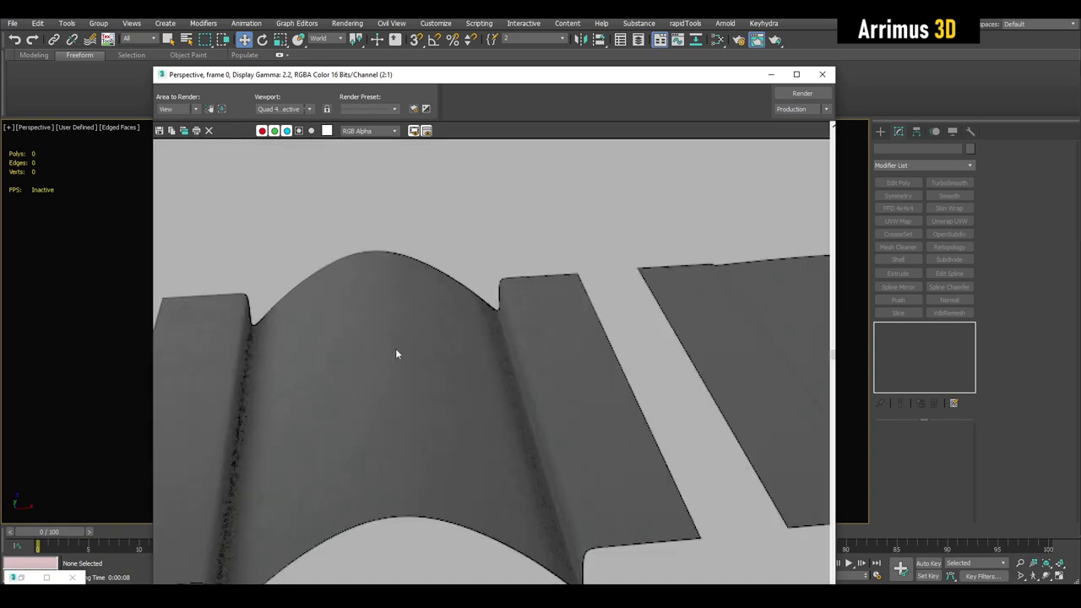
{"action": "scroll", "coordinate": [396, 354], "scroll_direction": "down", "scroll_amount": 1}
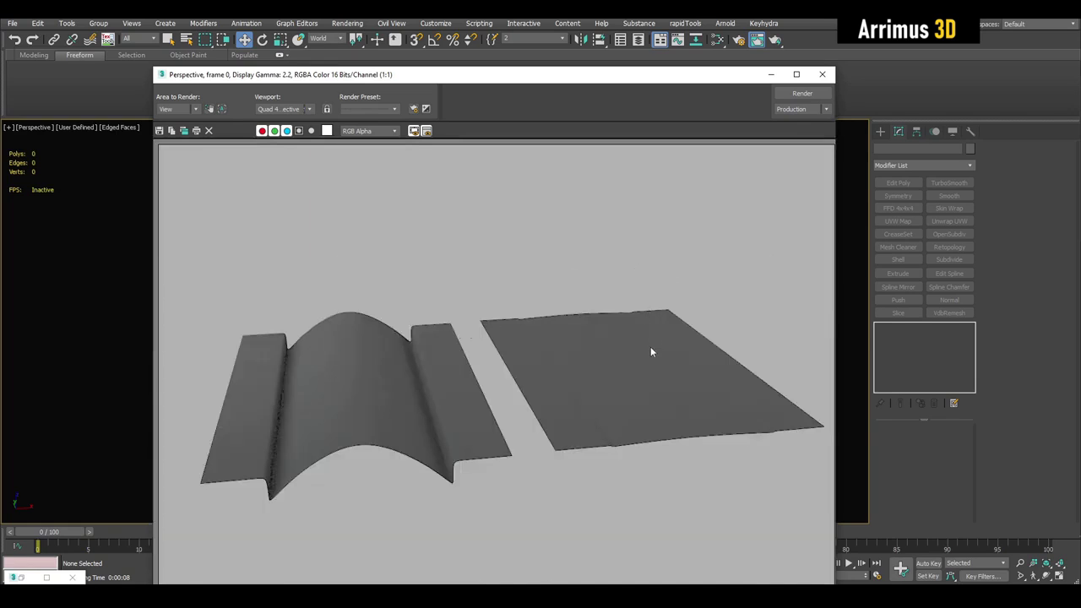
{"action": "scroll", "coordinate": [654, 381], "scroll_direction": "up", "scroll_amount": 1}
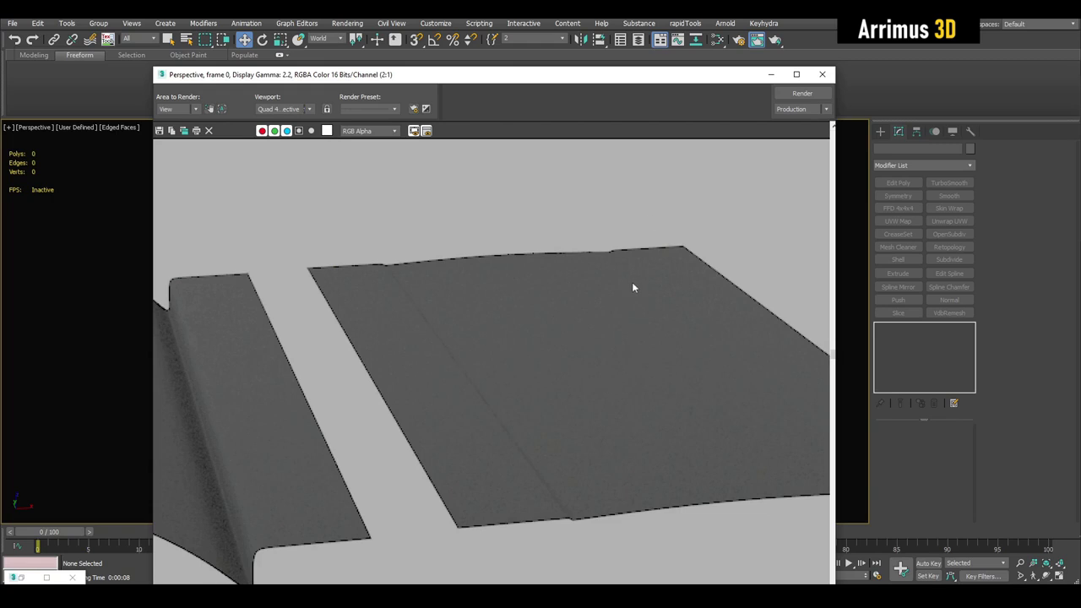
{"action": "scroll", "coordinate": [634, 288], "scroll_direction": "down", "scroll_amount": 1}
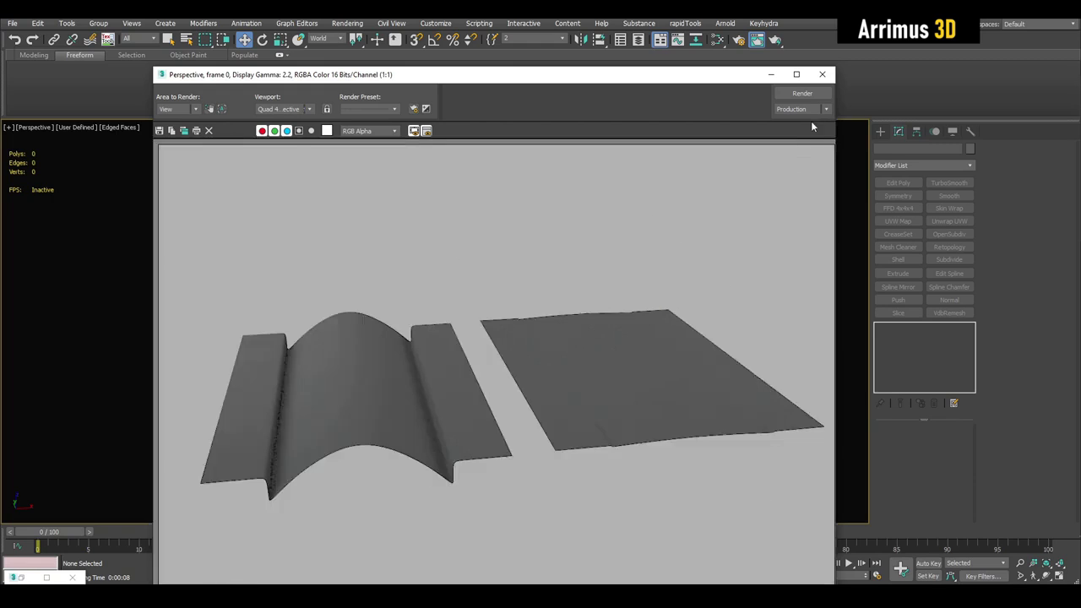
{"action": "left_click", "coordinate": [822, 75]}
Step: Enable Relative to bbox in the flat plane's VRayDisplacementMod and render the view again
{"action": "left_click", "coordinate": [633, 333]}
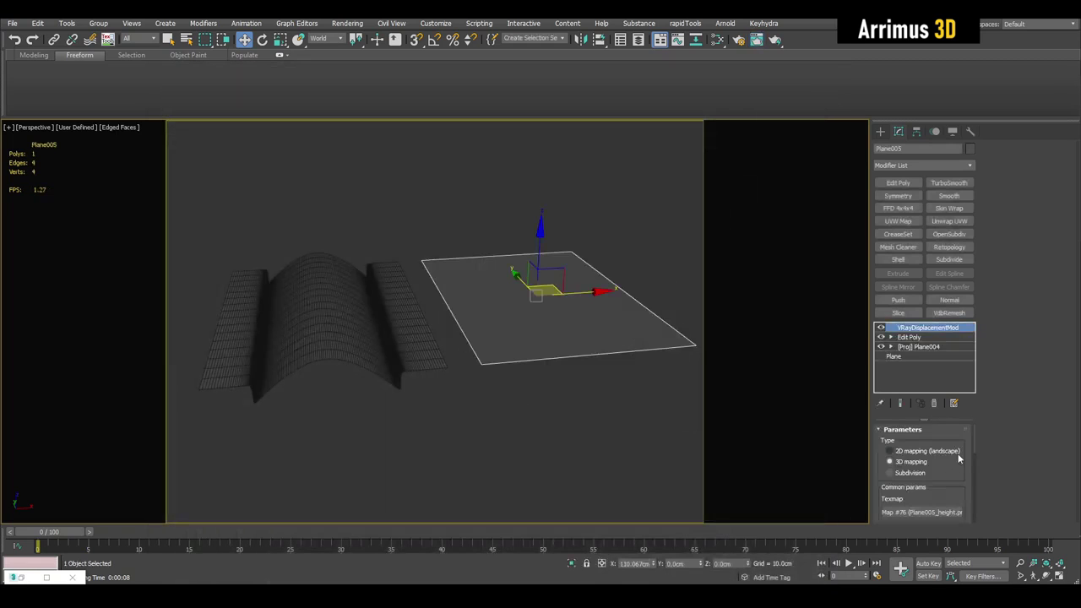
{"action": "scroll", "coordinate": [959, 458], "scroll_direction": "down", "scroll_amount": 5}
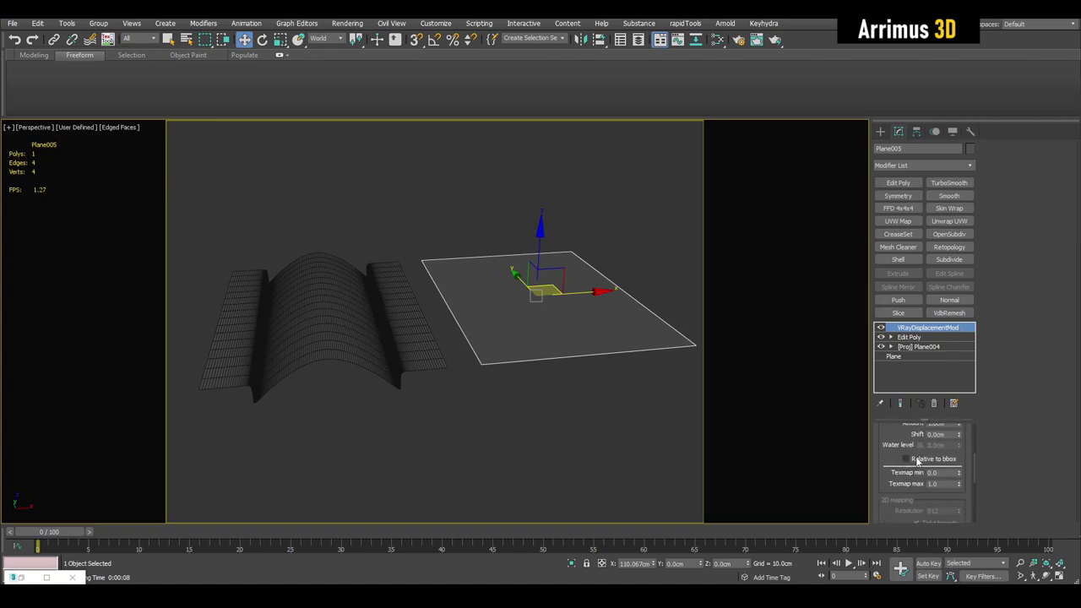
{"action": "left_click", "coordinate": [918, 460]}
{"action": "scroll", "coordinate": [908, 441], "scroll_direction": "up", "scroll_amount": 1}
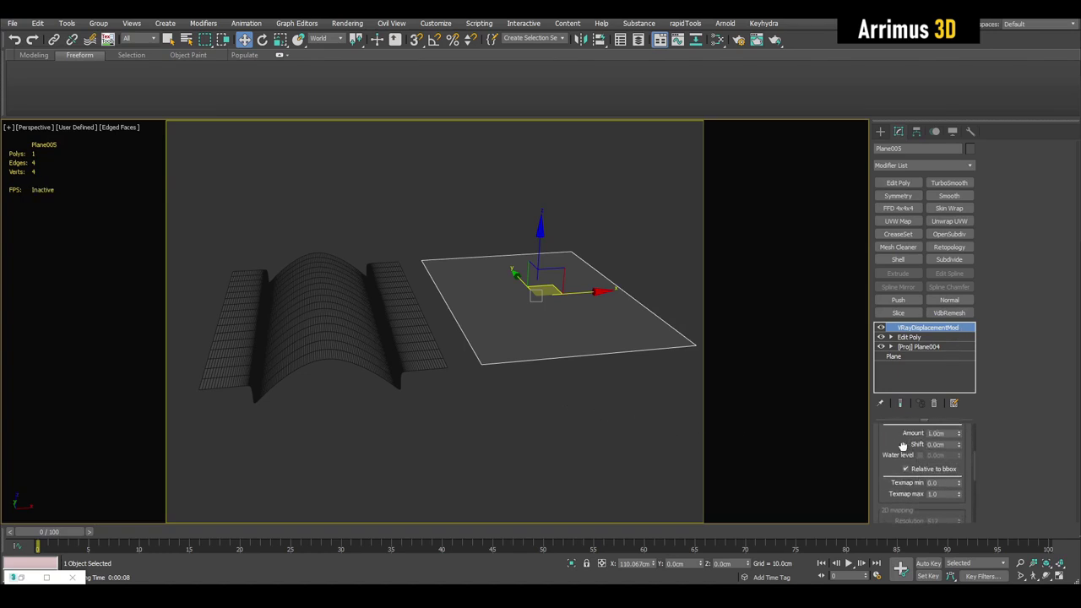
{"action": "left_click", "coordinate": [592, 405]}
{"action": "key", "text": "shift+q"}
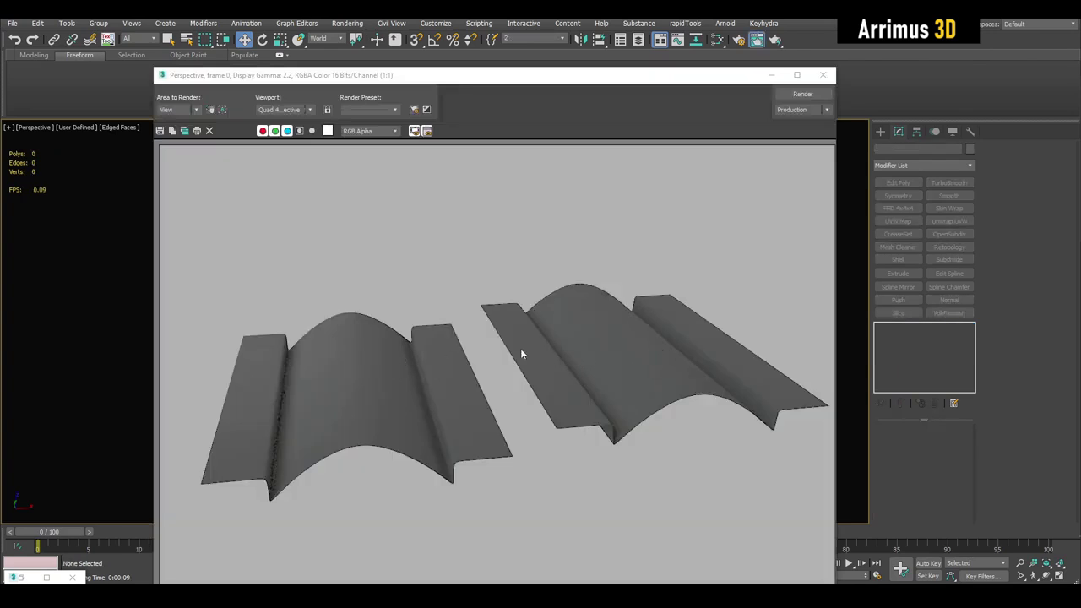
{"action": "left_click", "coordinate": [823, 75]}
Step: Reset the flat plane's X position to 0 cm so it overlaps the grooved mesh
{"action": "left_click", "coordinate": [565, 344]}
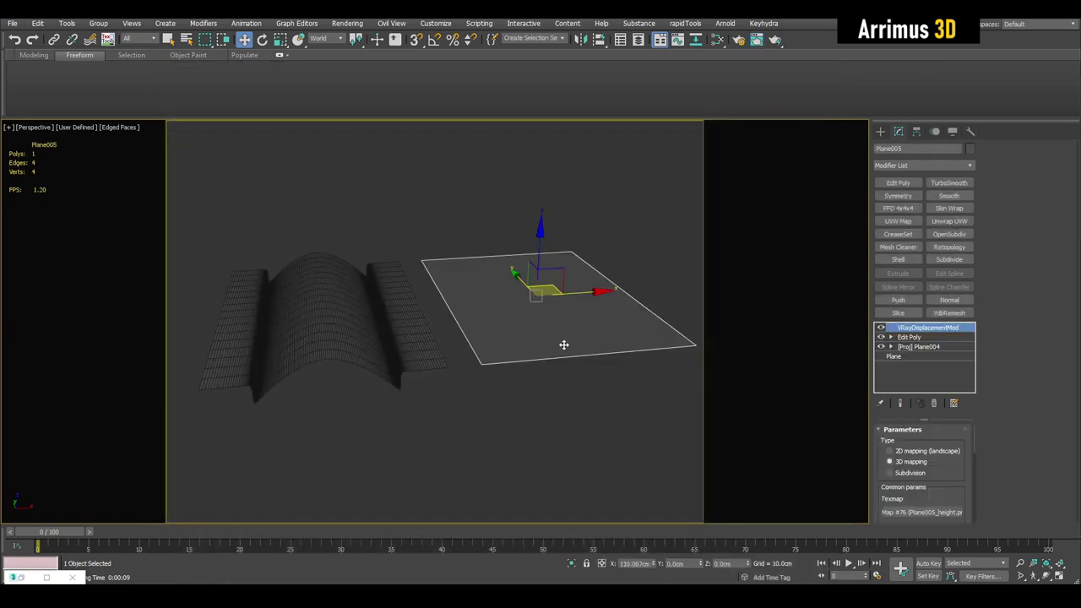
{"action": "right_click", "coordinate": [656, 564]}
{"action": "middle_click_drag", "start_coordinate": [391, 365], "coordinate": [458, 371]}
{"action": "scroll", "coordinate": [438, 365], "scroll_direction": "up", "scroll_amount": 3}
{"action": "middle_click_drag", "start_coordinate": [439, 419], "coordinate": [784, 282], "text": "alt"}
{"action": "middle_click_drag", "start_coordinate": [603, 282], "coordinate": [526, 337]}
{"action": "middle_click_drag", "start_coordinate": [531, 385], "coordinate": [527, 320]}
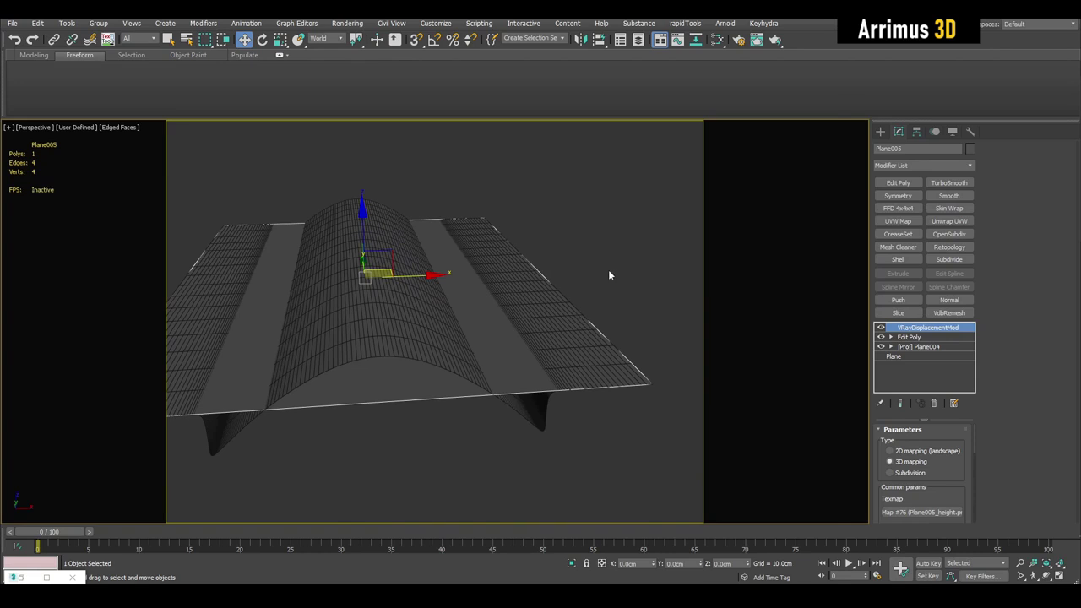
Step: Render the overlapping objects and examine the displaced surface up close for artifacts
{"action": "key", "text": "shift+q"}
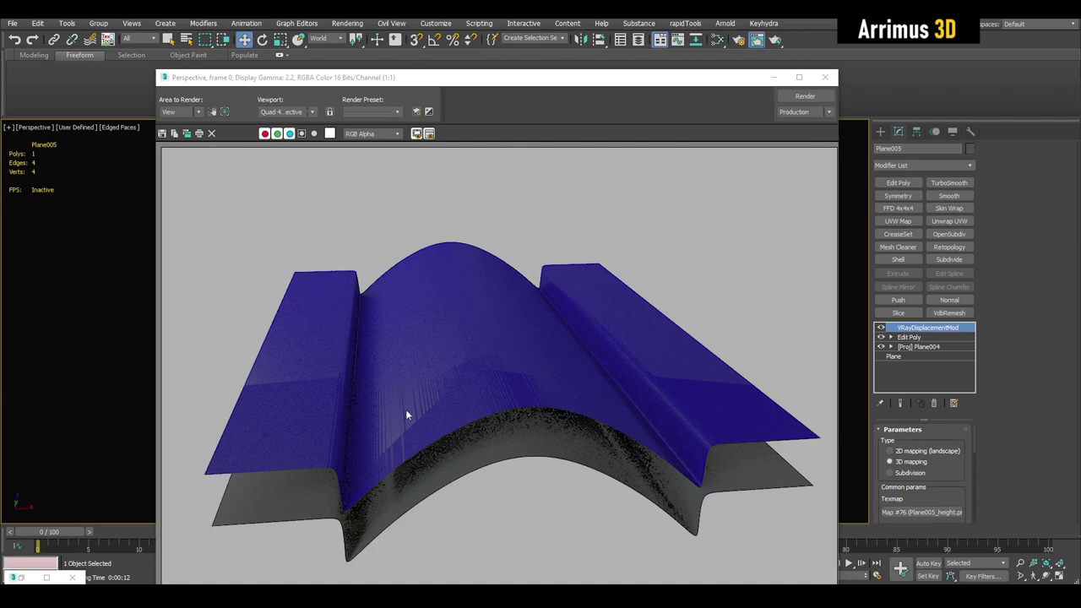
{"action": "scroll", "coordinate": [406, 415], "scroll_direction": "up", "scroll_amount": 2}
{"action": "middle_click_drag", "start_coordinate": [458, 415], "coordinate": [536, 477]}
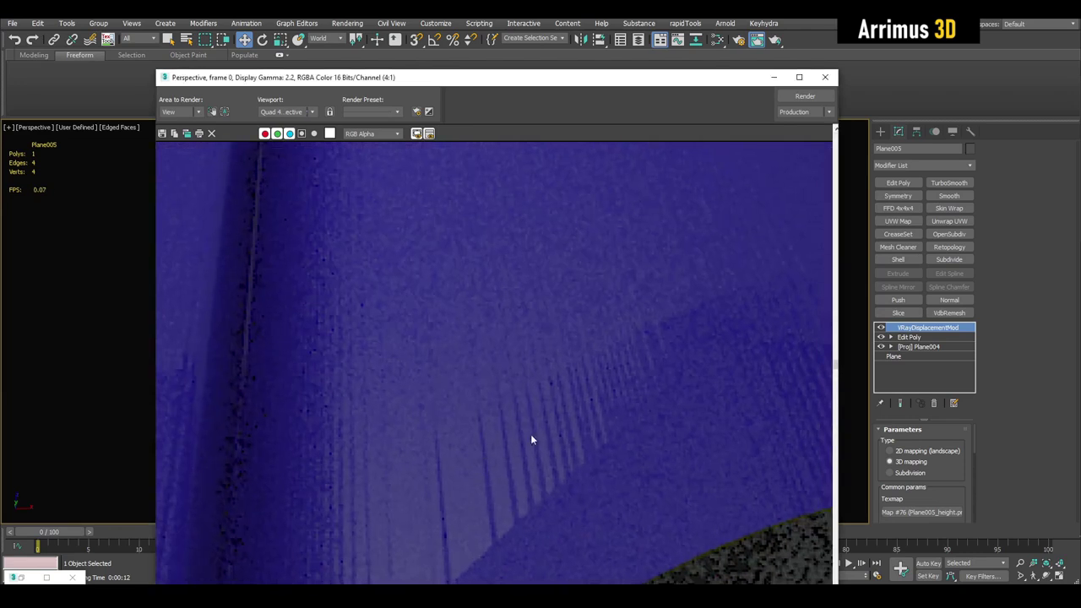
{"action": "scroll", "coordinate": [554, 329], "scroll_direction": "down", "scroll_amount": 1}
{"action": "scroll", "coordinate": [591, 308], "scroll_direction": "down", "scroll_amount": 1}
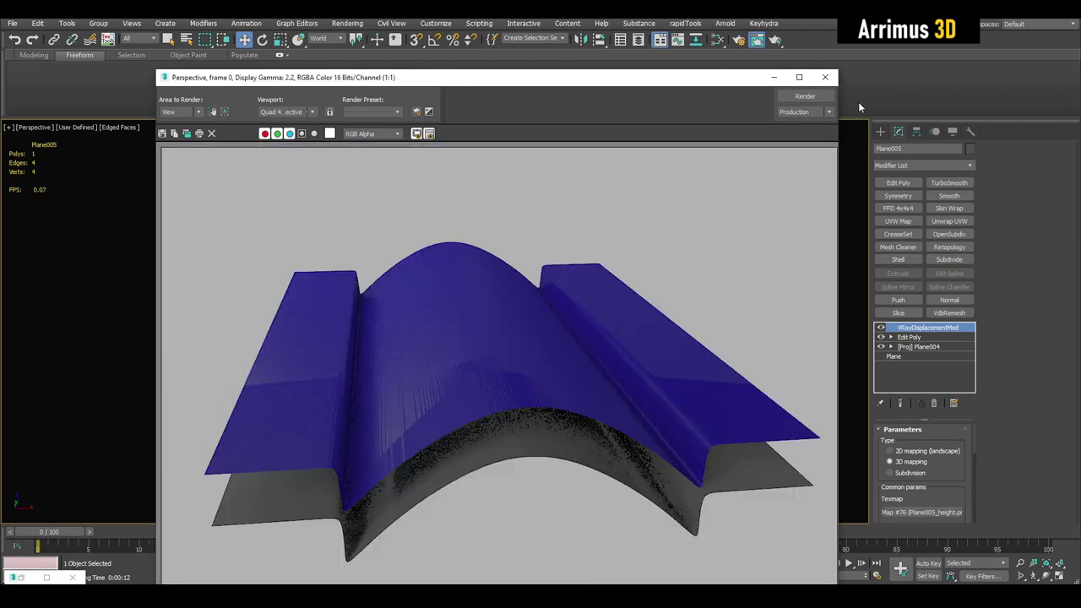
{"action": "left_click", "coordinate": [826, 77]}
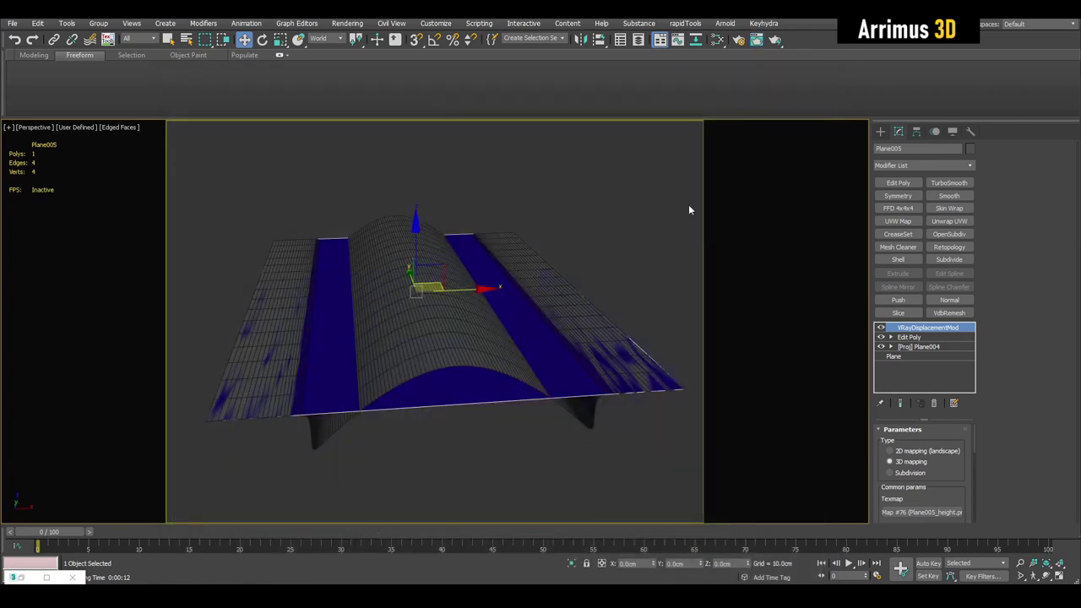
Step: Load the displacement texmap into the Slate Material Editor as an instance and reduce its bitmap blur to the minimum
{"action": "key", "text": "m"}
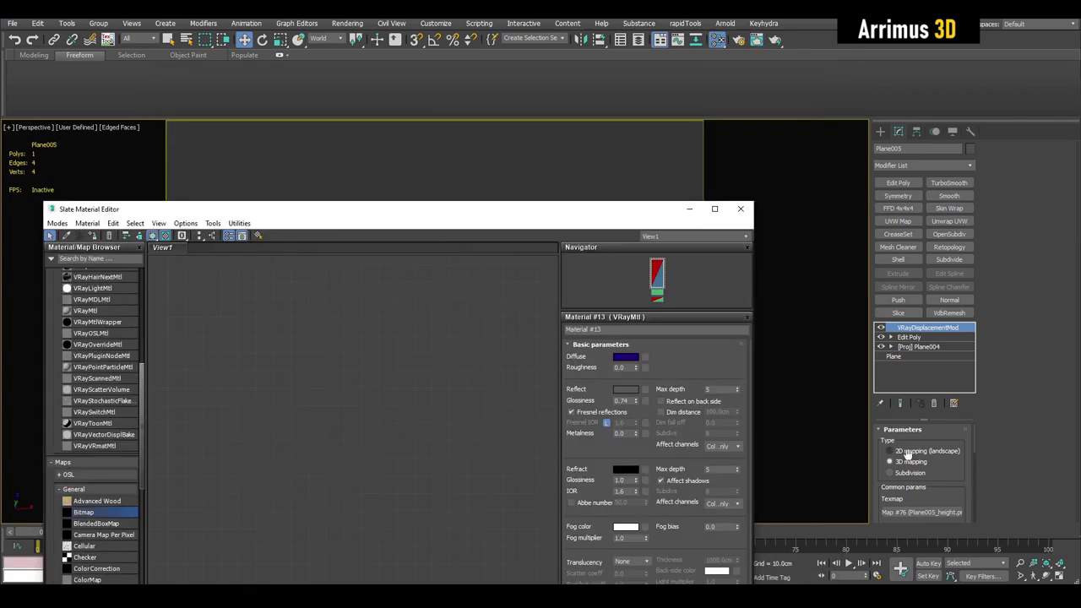
{"action": "left_click_drag", "start_coordinate": [922, 512], "coordinate": [385, 362]}
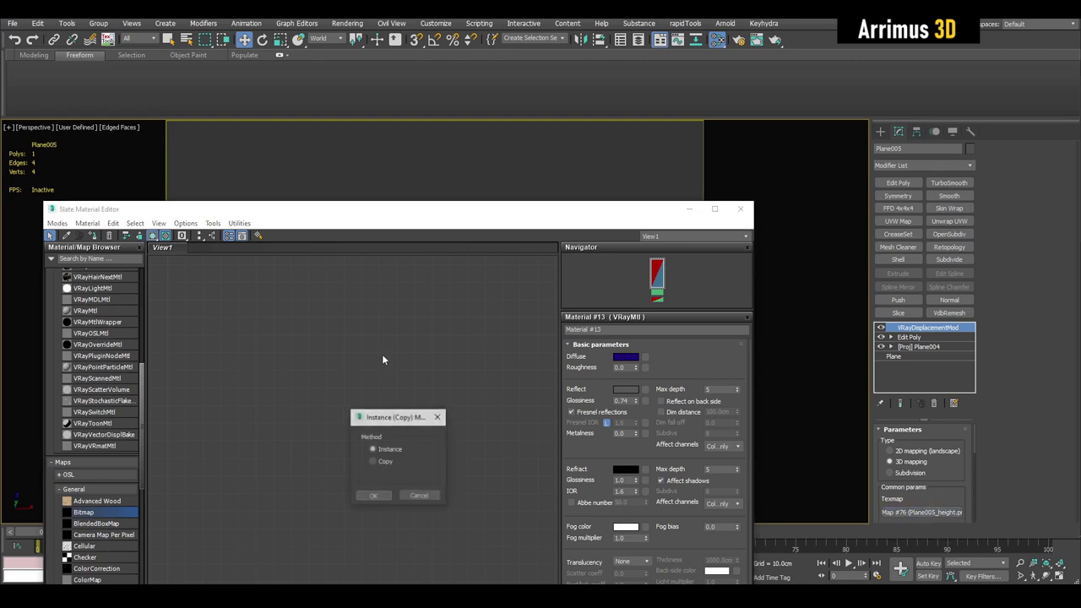
{"action": "left_click", "coordinate": [374, 497]}
{"action": "left_click_drag", "start_coordinate": [567, 204], "coordinate": [558, 151]}
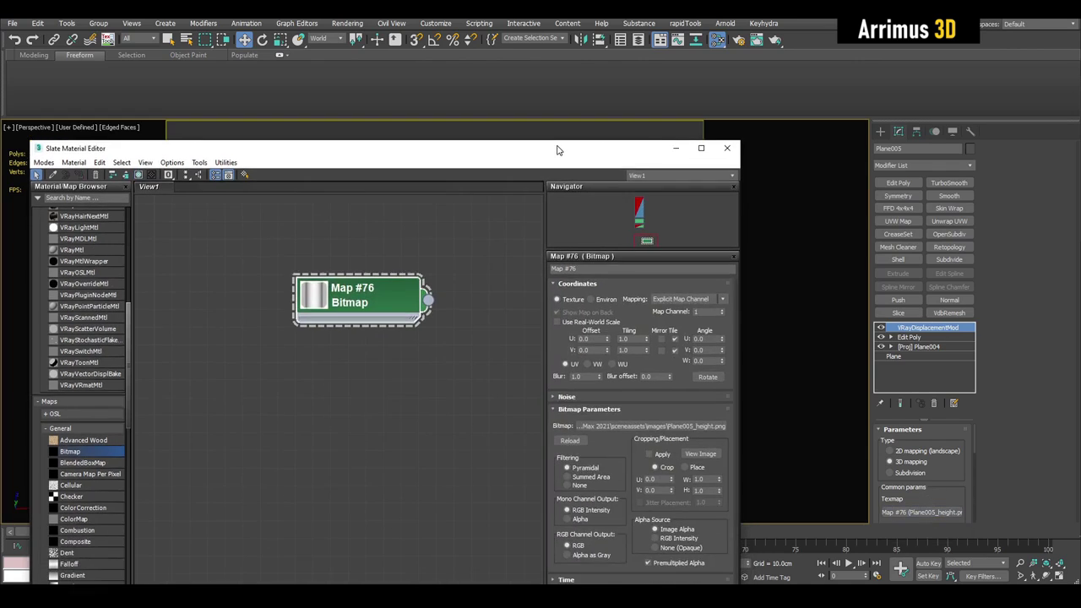
{"action": "right_click", "coordinate": [600, 377]}
{"action": "left_click", "coordinate": [676, 148]}
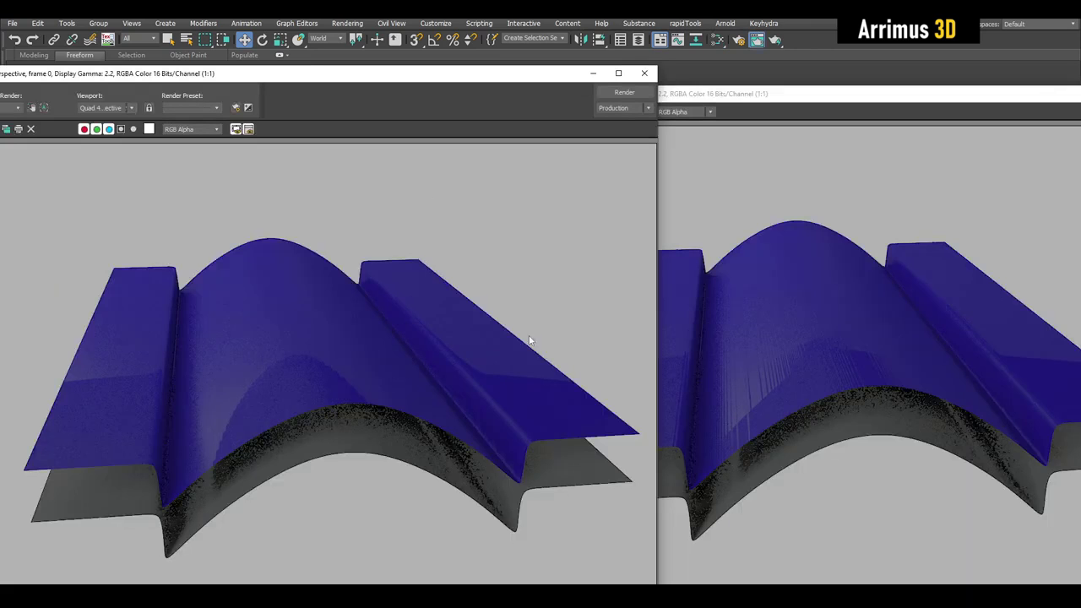
Step: Compare the new render with the cloned earlier one, examining the curved surface and groove edges in both
{"action": "scroll", "coordinate": [225, 411], "scroll_direction": "up", "scroll_amount": 2}
{"action": "left_click", "coordinate": [772, 394]}
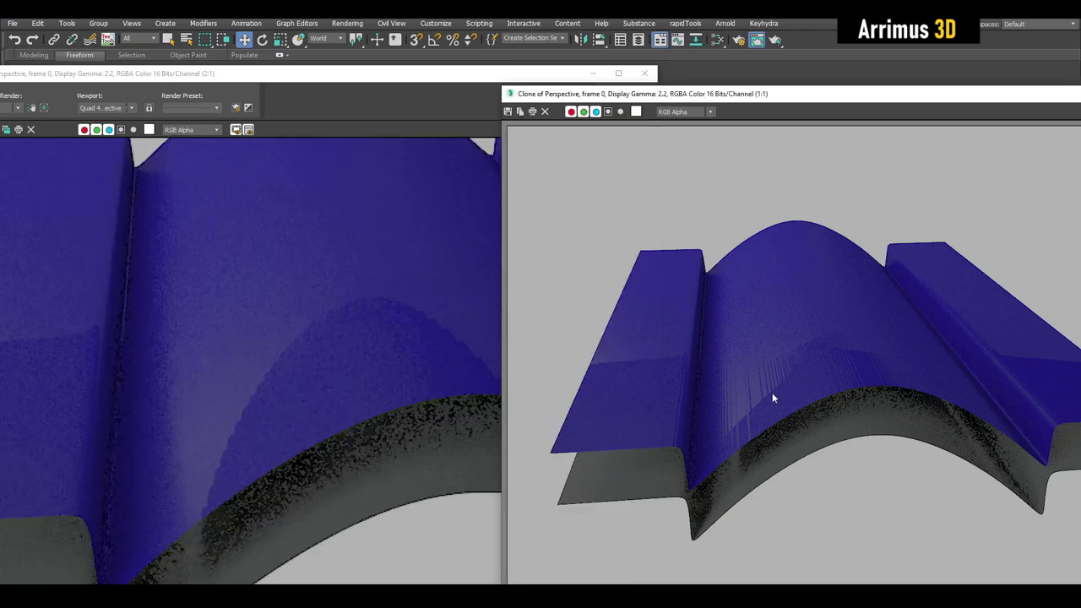
{"action": "scroll", "coordinate": [747, 353], "scroll_direction": "up", "scroll_amount": 2}
{"action": "left_click", "coordinate": [343, 354]}
{"action": "scroll", "coordinate": [493, 403], "scroll_direction": "down", "scroll_amount": 2}
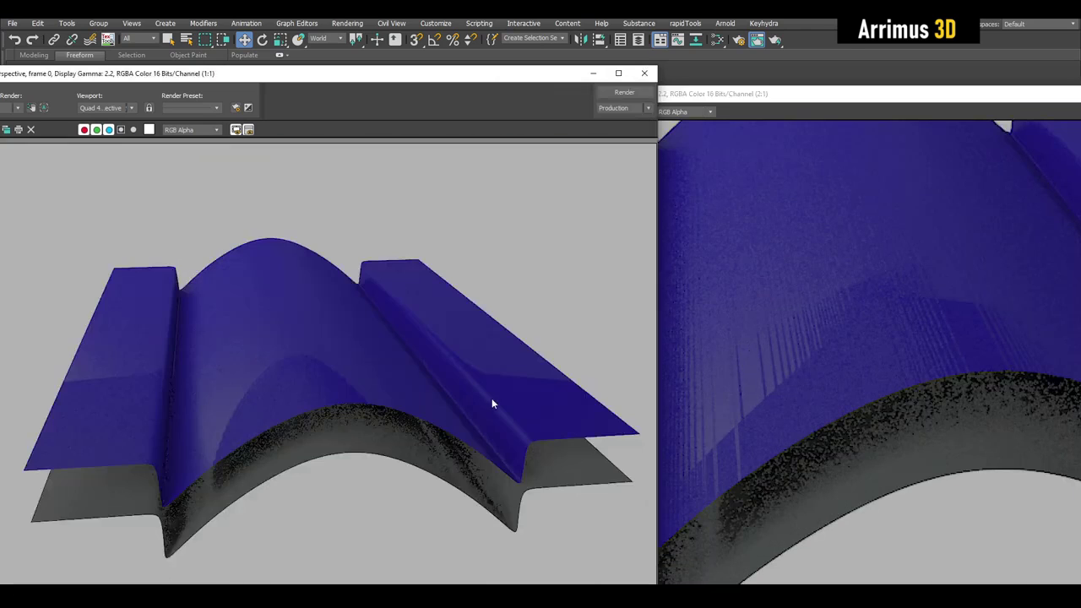
{"action": "scroll", "coordinate": [332, 393], "scroll_direction": "up", "scroll_amount": 2}
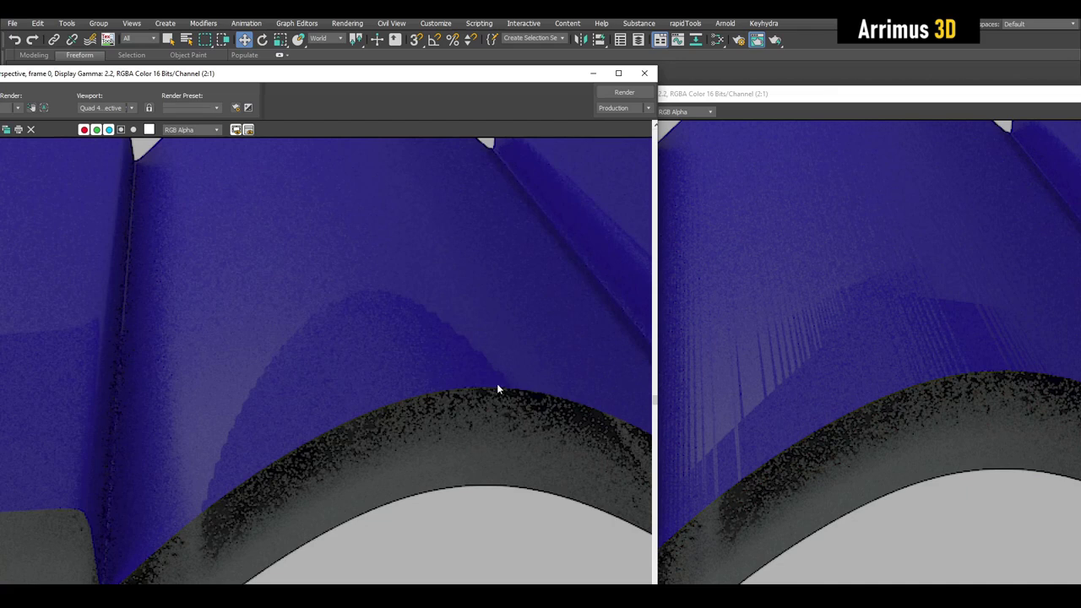
{"action": "scroll", "coordinate": [348, 390], "scroll_direction": "down", "scroll_amount": 2}
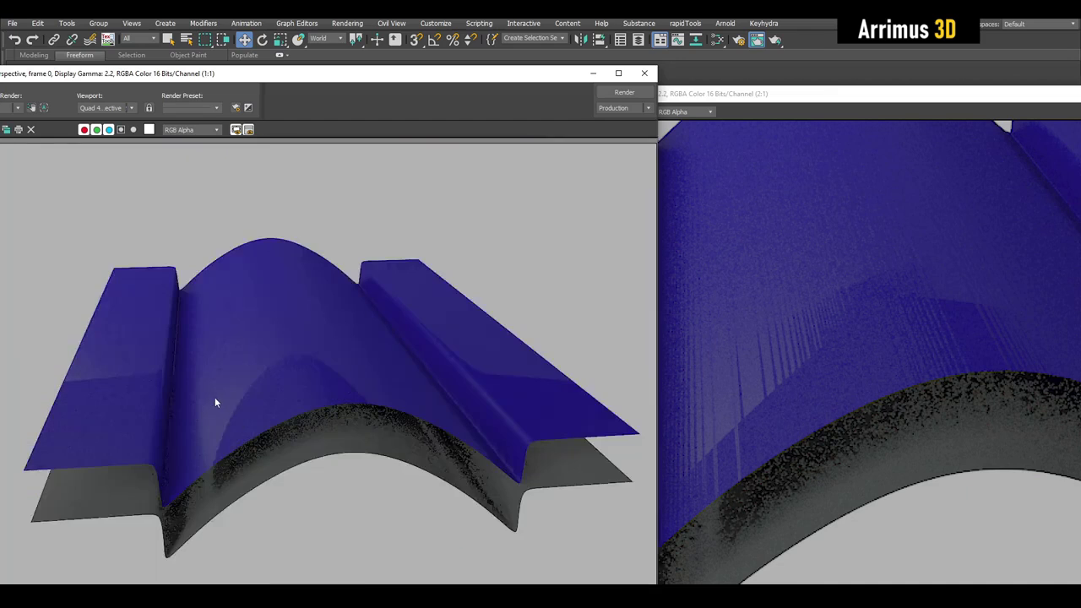
{"action": "left_click", "coordinate": [811, 360]}
{"action": "middle_click_drag", "start_coordinate": [753, 351], "coordinate": [838, 341]}
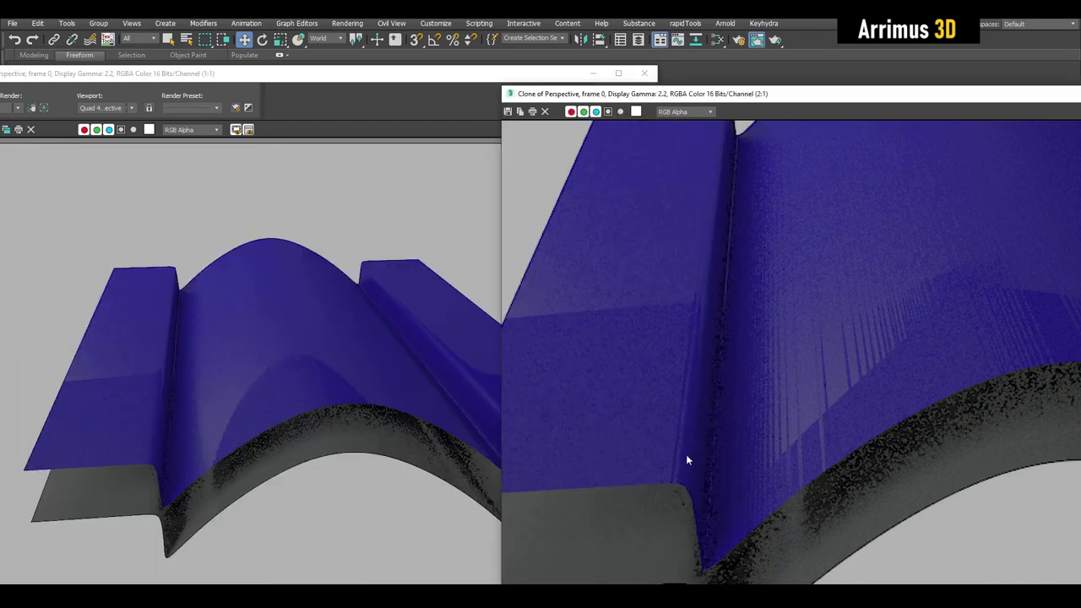
{"action": "scroll", "coordinate": [684, 430], "scroll_direction": "up", "scroll_amount": 2}
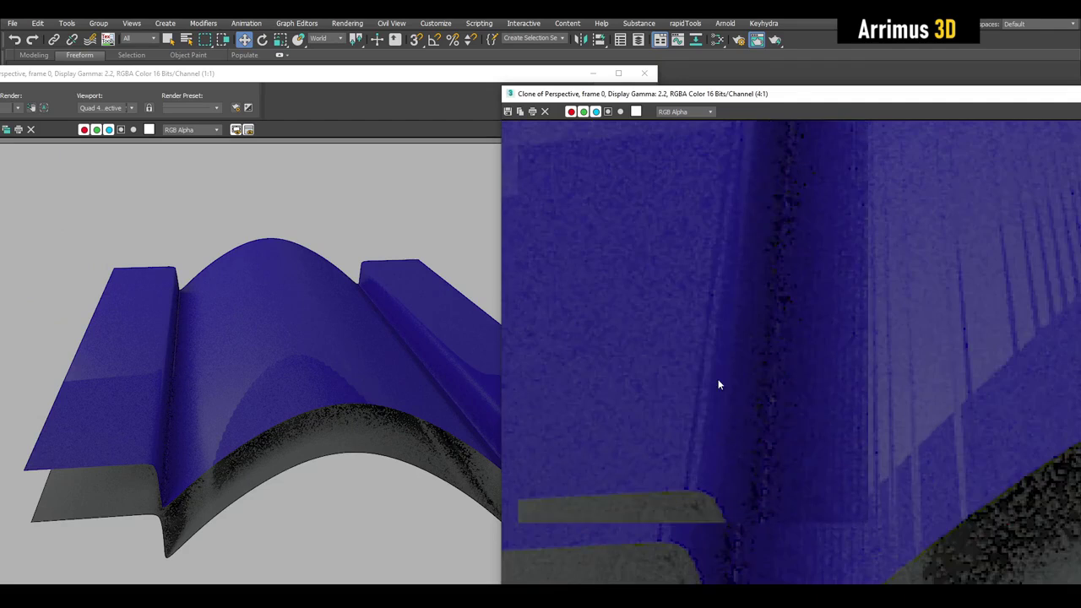
{"action": "left_click", "coordinate": [318, 367]}
{"action": "left_click", "coordinate": [594, 73]}
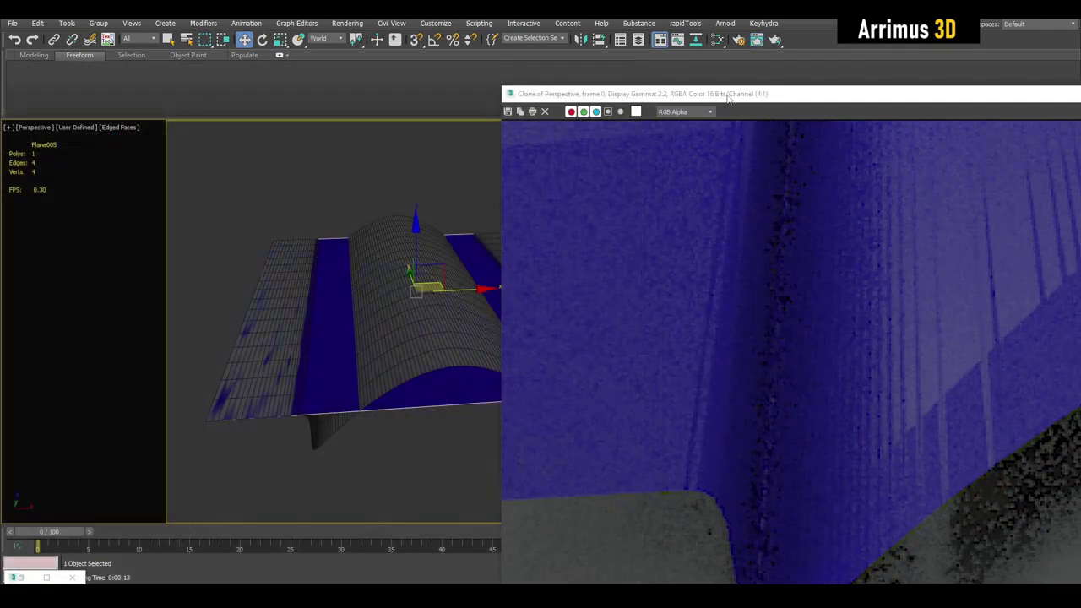
{"action": "double_click", "coordinate": [728, 94]}
{"action": "left_click", "coordinate": [748, 90]}
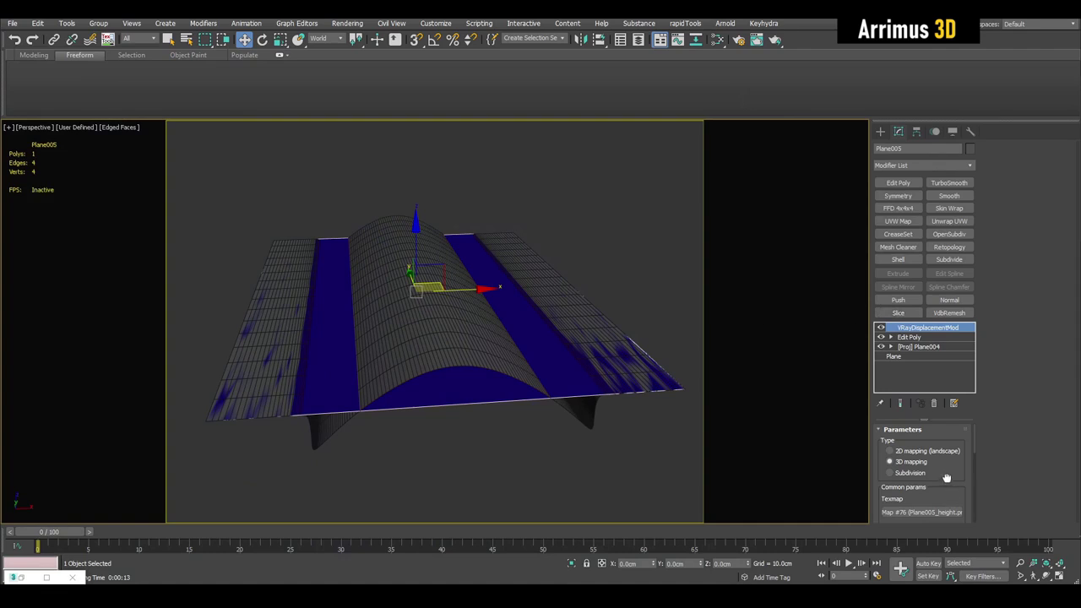
Step: Add a Push modifier between Edit Poly and VRayDisplacementMod, push the plane down to align with the grooved mesh, and render
{"action": "left_click_drag", "start_coordinate": [946, 478], "coordinate": [958, 420]}
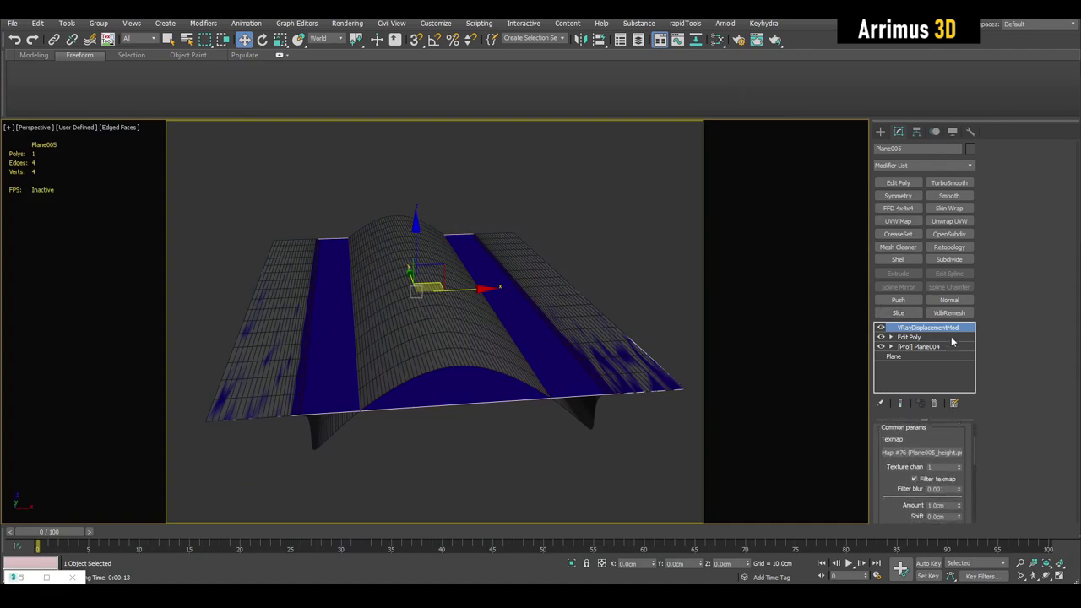
{"action": "left_click", "coordinate": [912, 337]}
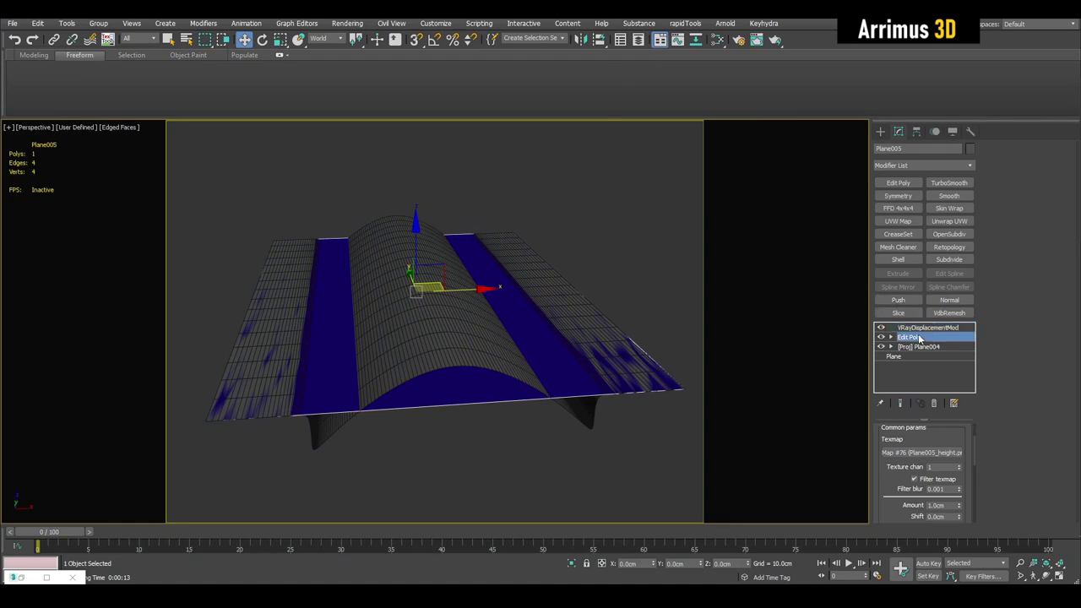
{"action": "left_click", "coordinate": [917, 302]}
{"action": "left_click_drag", "start_coordinate": [966, 445], "coordinate": [971, 478]}
{"action": "key", "text": "shift+q"}
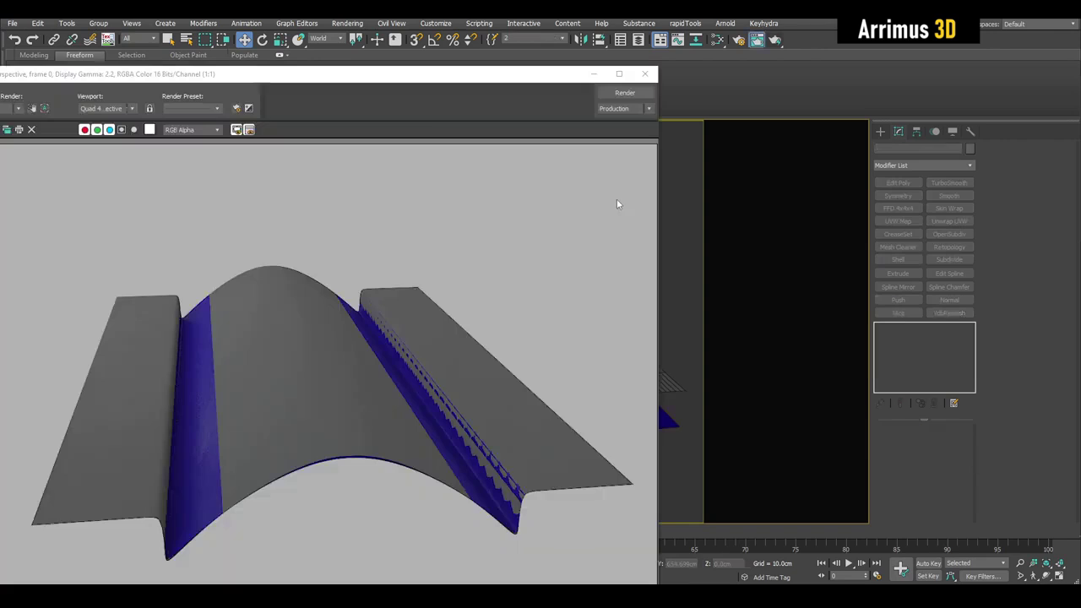
{"action": "left_click_drag", "start_coordinate": [439, 82], "coordinate": [581, 95]}
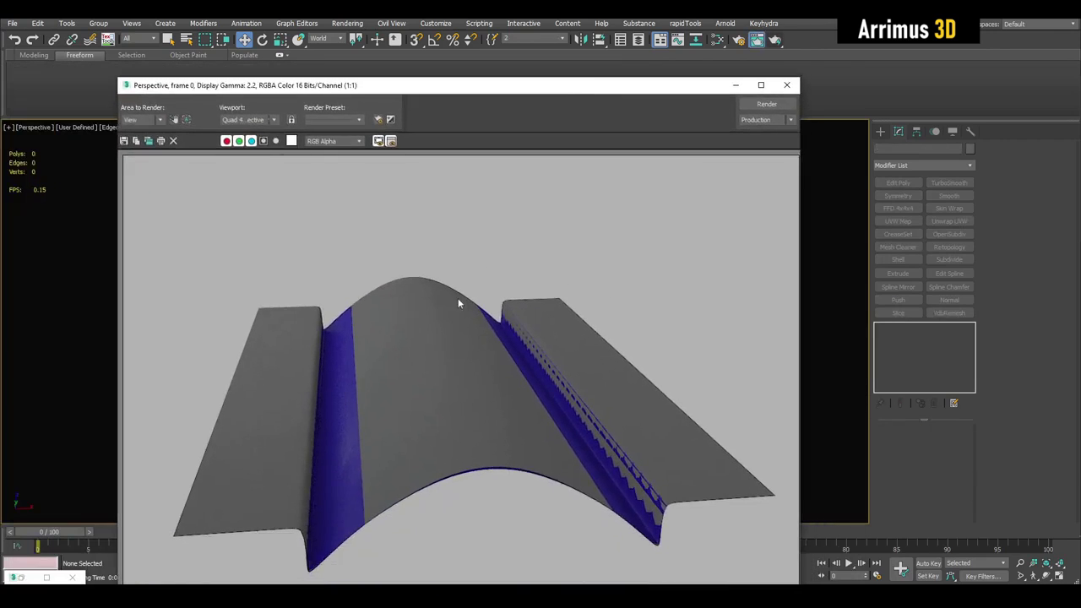
{"action": "left_click", "coordinate": [787, 86]}
Step: Disable the Push modifier, set the VRayDisplacementMod shift to -0.5 cm instead, and check the alignment in a render
{"action": "left_click", "coordinate": [515, 420]}
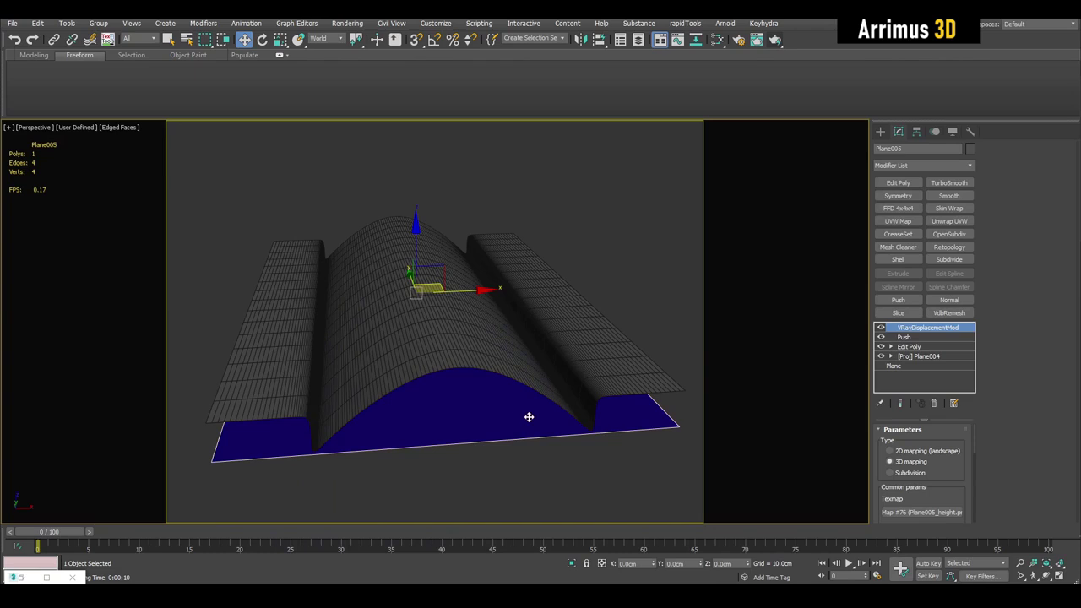
{"action": "left_click", "coordinate": [881, 337]}
{"action": "scroll", "coordinate": [947, 451], "scroll_direction": "down", "scroll_amount": 5}
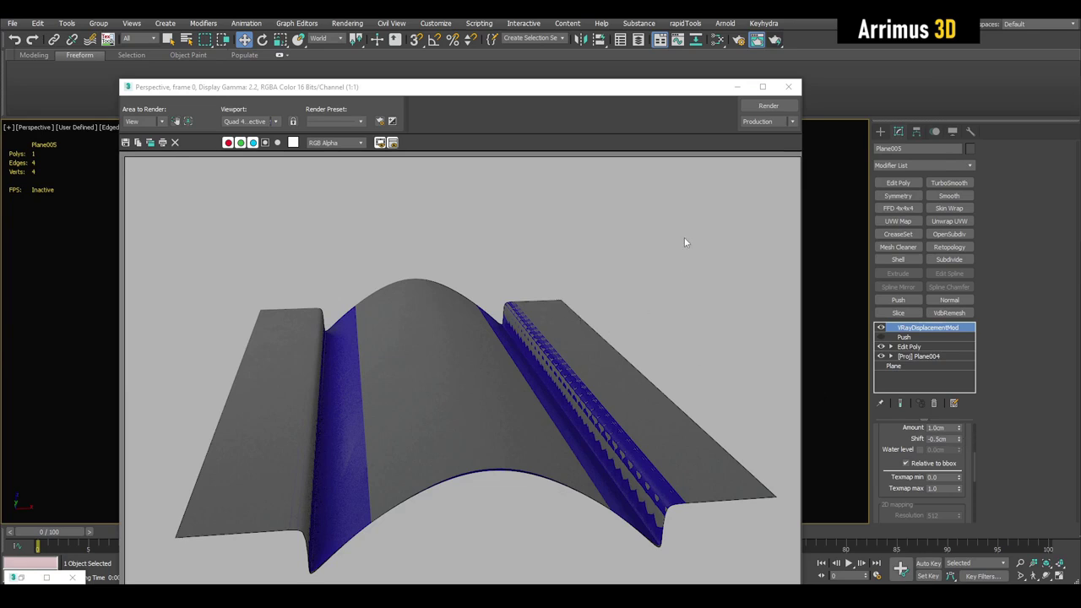
{"action": "left_click", "coordinate": [791, 87]}
{"action": "middle_click_drag", "start_coordinate": [629, 254], "coordinate": [564, 256]}
{"action": "scroll", "coordinate": [565, 258], "scroll_direction": "up", "scroll_amount": 2}
{"action": "scroll", "coordinate": [564, 260], "scroll_direction": "down", "scroll_amount": 4}
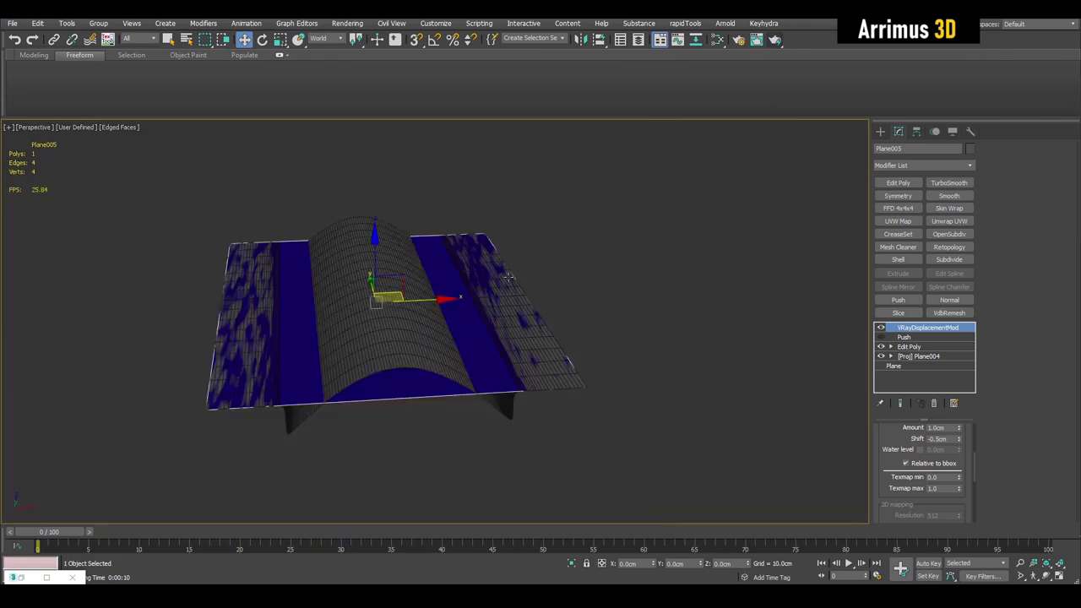
Step: Clone the displaced plane about 167 cm along the X axis, away from the grooved mesh
{"action": "mouse_move", "coordinate": [469, 318]}
{"action": "middle_mouse_down", "text": "alt"}
{"action": "mouse_move", "coordinate": [518, 319]}
{"action": "mouse_move", "coordinate": [538, 280]}
{"action": "mouse_move", "coordinate": [364, 333]}
{"action": "mouse_move", "coordinate": [403, 307]}
{"action": "mouse_move", "coordinate": [429, 307]}
{"action": "mouse_move", "coordinate": [306, 321]}
{"action": "middle_mouse_up", "text": "alt"}
{"action": "left_click_drag", "start_coordinate": [306, 321], "coordinate": [646, 291], "text": "shift"}
{"action": "left_click", "coordinate": [541, 348]}
{"action": "mouse_move", "coordinate": [575, 328]}
{"action": "middle_mouse_down", "text": "alt"}
{"action": "mouse_move", "coordinate": [462, 278]}
{"action": "mouse_move", "coordinate": [474, 281]}
{"action": "mouse_move", "coordinate": [417, 239]}
{"action": "middle_mouse_up", "text": "alt"}
Step: Clone the separate plane corner to corner with snapping, making 9 copies that form a continuous strip
{"action": "key", "text": "s"}
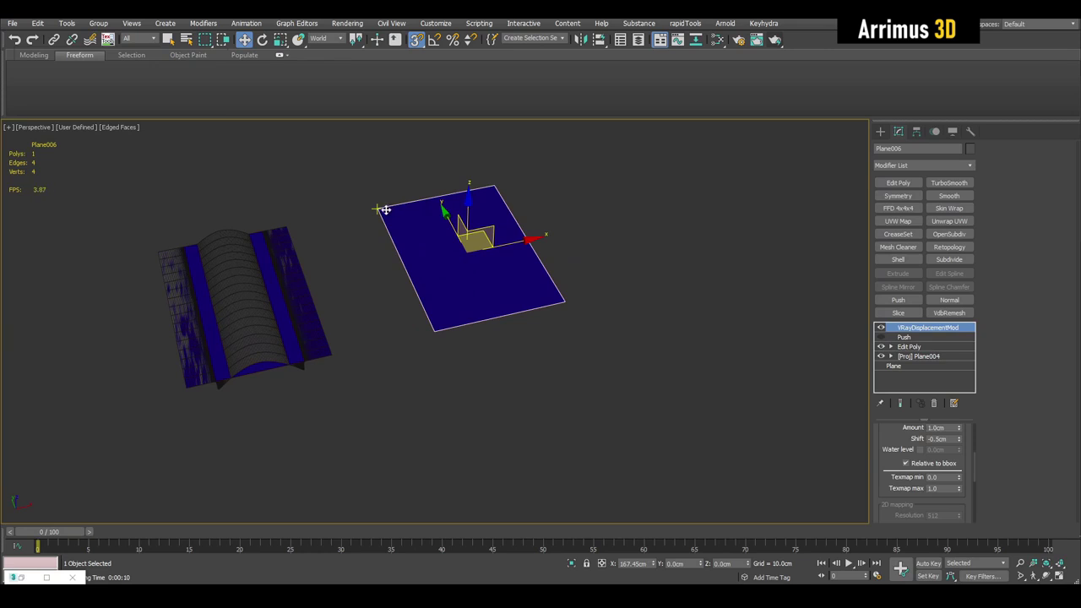
{"action": "mouse_move", "coordinate": [381, 209]}
{"action": "left_mouse_down", "text": "shift"}
{"action": "mouse_move", "coordinate": [453, 326]}
{"action": "mouse_move", "coordinate": [433, 332]}
{"action": "left_mouse_up", "text": "shift"}
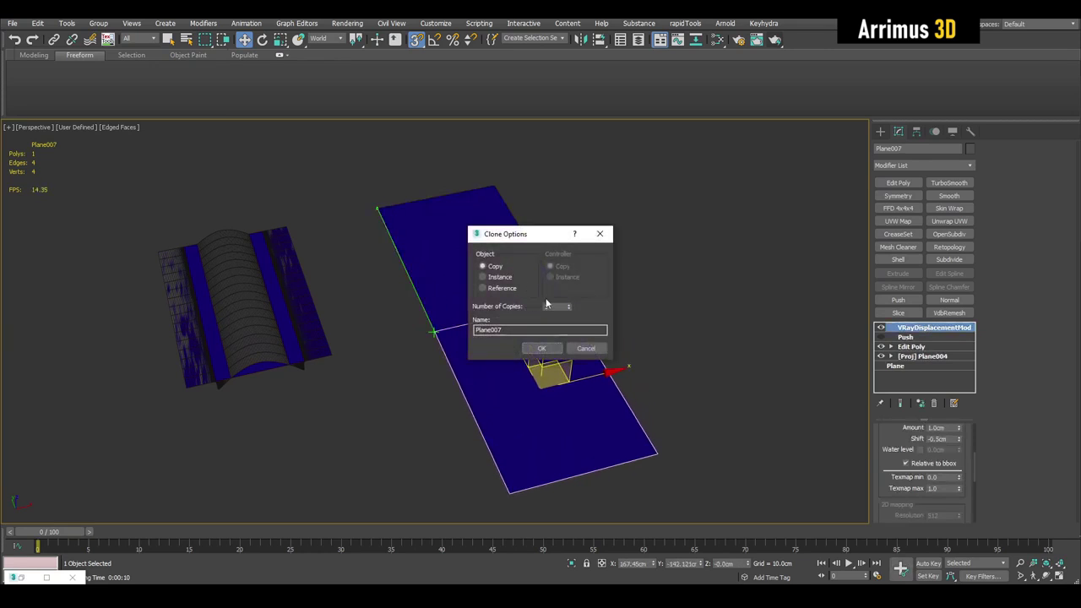
{"action": "type", "text": "9"}
{"action": "left_click", "coordinate": [558, 350]}
{"action": "scroll", "coordinate": [493, 295], "scroll_direction": "down", "scroll_amount": 5}
Step: Attach the copied planes to the first plane of the strip in its Edit Poly modifier
{"action": "key", "text": "a"}
{"action": "key", "text": "q"}
{"action": "left_click", "coordinate": [454, 273]}
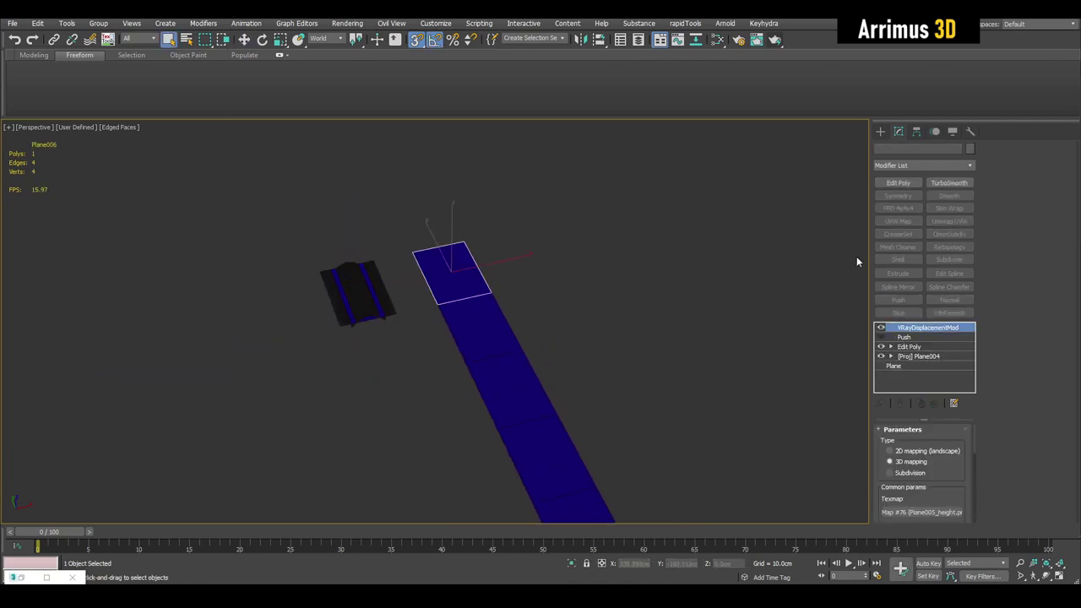
{"action": "middle_click_drag", "start_coordinate": [656, 318], "coordinate": [695, 320]}
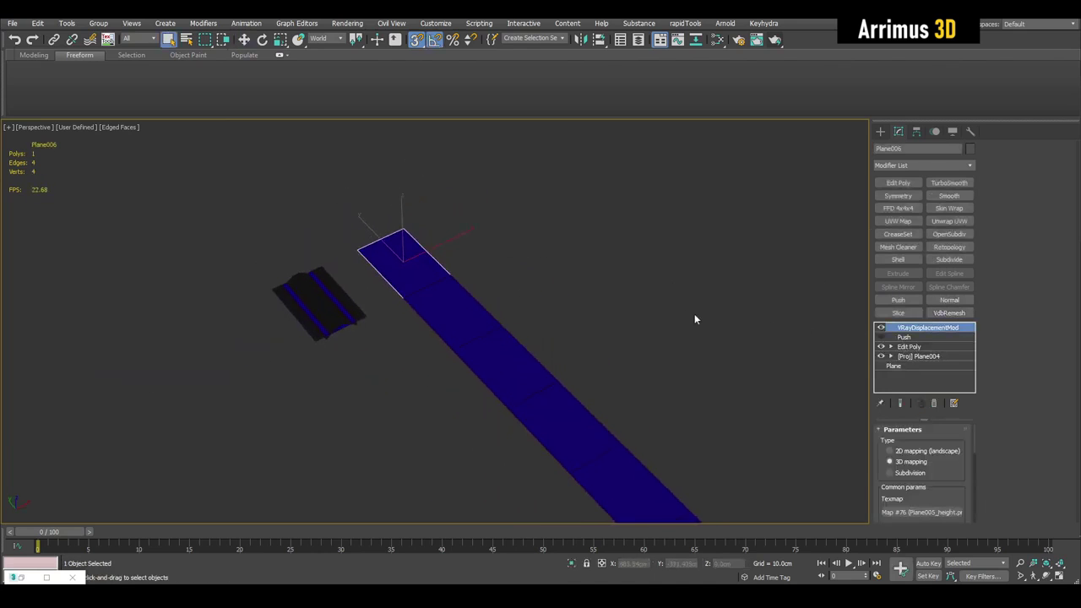
{"action": "left_click", "coordinate": [921, 347]}
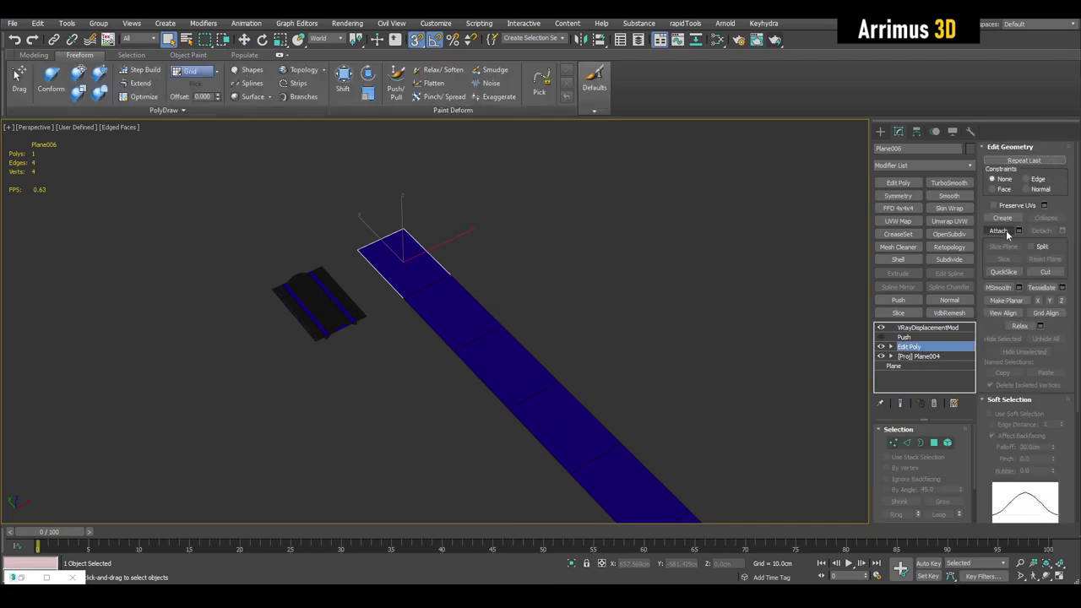
{"action": "middle_click_drag", "start_coordinate": [680, 287], "coordinate": [550, 222]}
{"action": "scroll", "coordinate": [463, 230], "scroll_direction": "down", "scroll_amount": 3}
{"action": "left_click", "coordinate": [447, 222]}
{"action": "left_click", "coordinate": [459, 237]}
{"action": "left_click", "coordinate": [478, 258]}
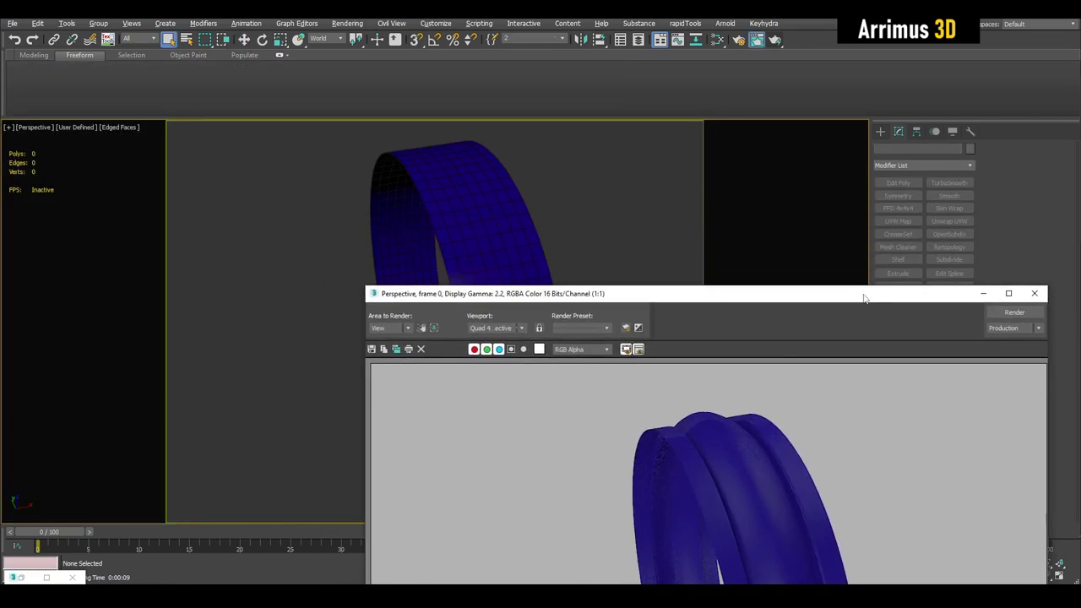
Step: Set the bent ring's TurboSmooth iterations to 0 and enable separate render iterations at 3
{"action": "left_click_drag", "start_coordinate": [792, 300], "coordinate": [491, 203]}
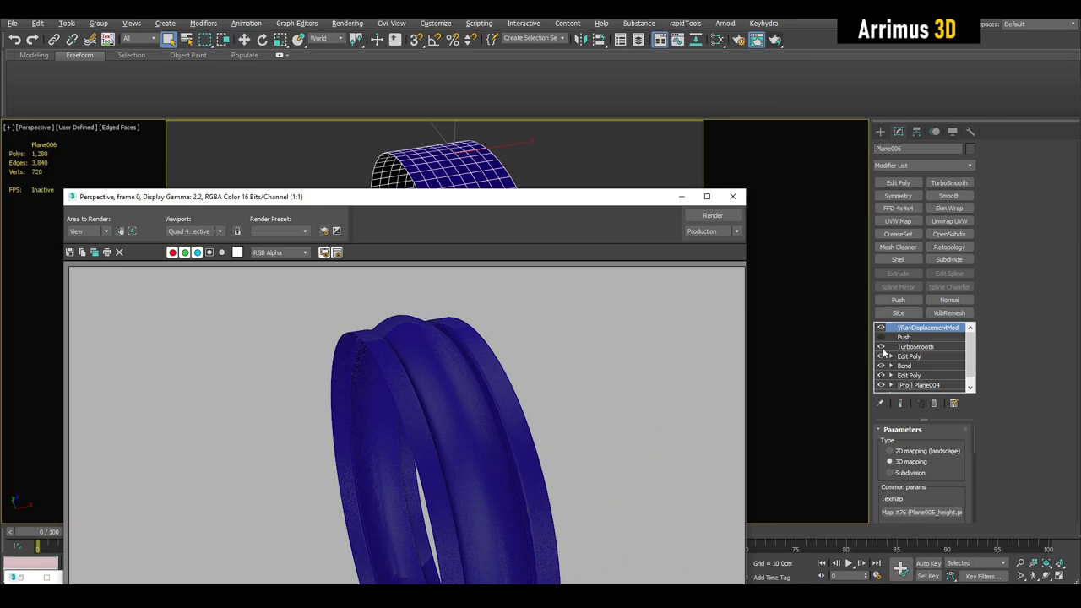
{"action": "left_click", "coordinate": [921, 348]}
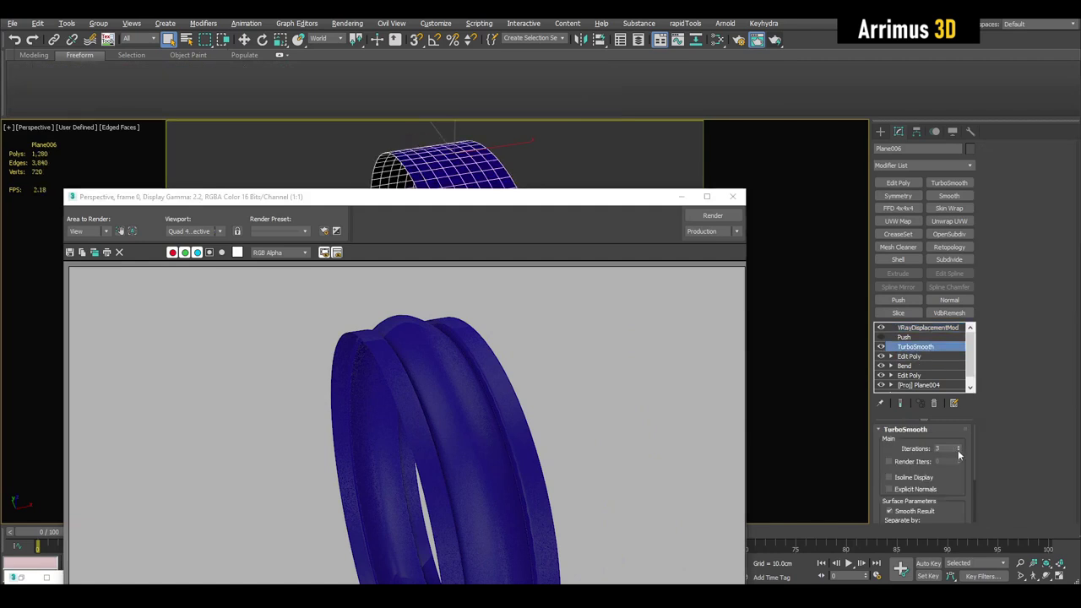
{"action": "right_click", "coordinate": [959, 454]}
{"action": "left_click", "coordinate": [925, 463]}
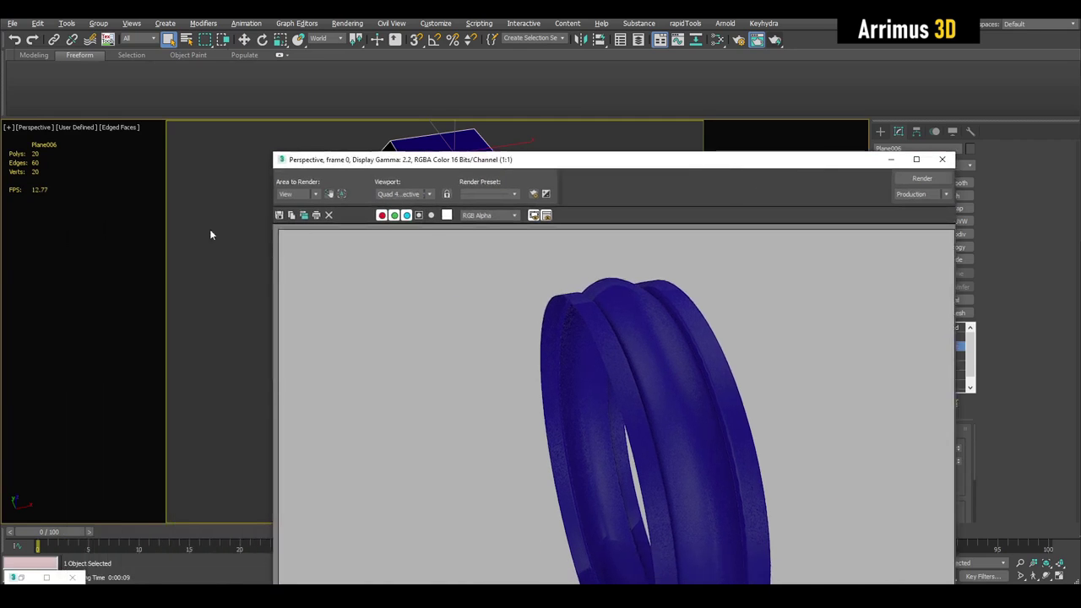
Step: Examine the low-poly ring in the viewport from several angles beside its displaced render
{"action": "scroll", "coordinate": [87, 249], "scroll_direction": "down", "scroll_amount": 5}
{"action": "middle_click_drag", "start_coordinate": [148, 258], "coordinate": [169, 268]}
{"action": "scroll", "coordinate": [115, 207], "scroll_direction": "down", "scroll_amount": 3}
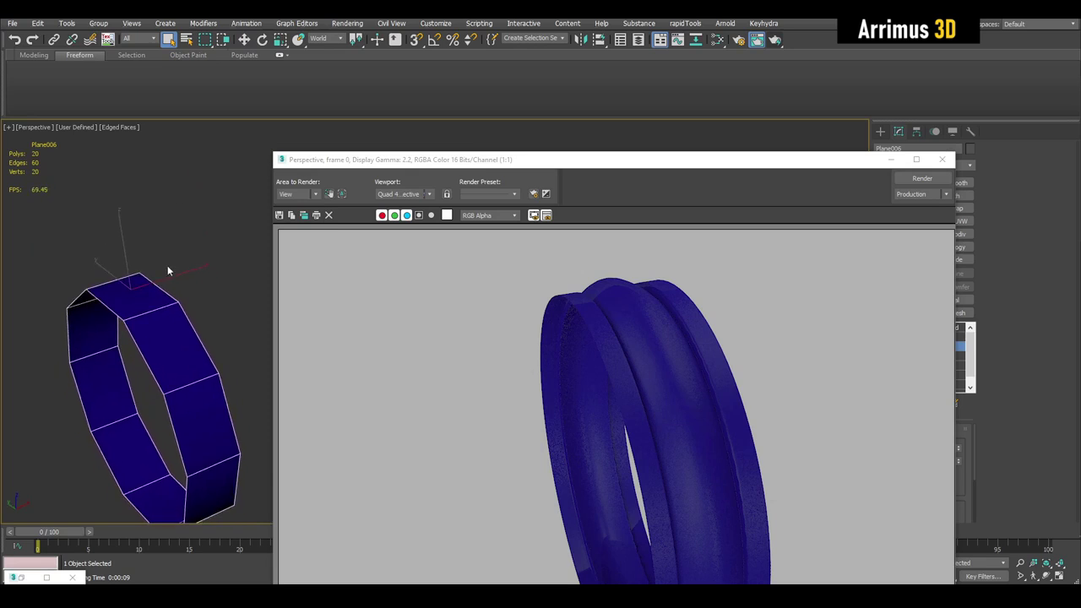
{"action": "scroll", "coordinate": [175, 260], "scroll_direction": "down", "scroll_amount": 2}
{"action": "left_click_drag", "start_coordinate": [580, 165], "coordinate": [568, 106]}
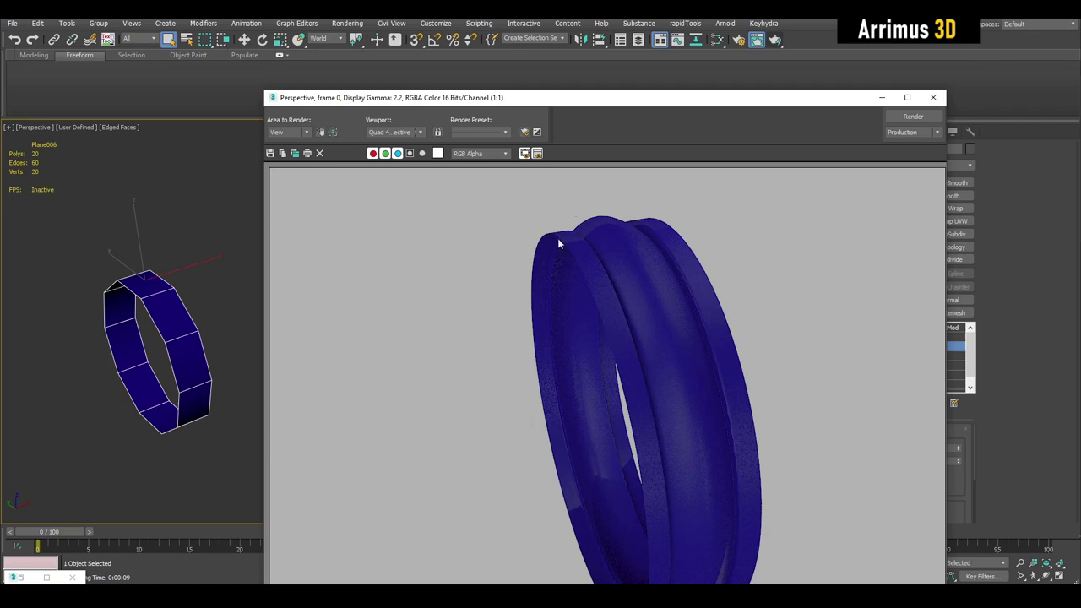
{"action": "scroll", "coordinate": [98, 299], "scroll_direction": "up", "scroll_amount": 3}
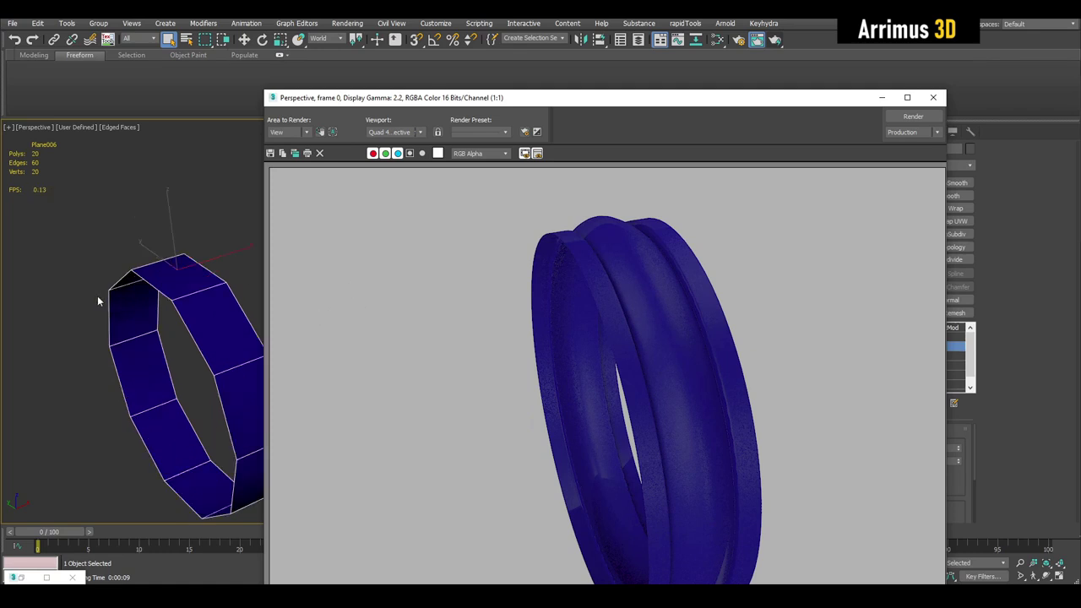
{"action": "key", "text": "w"}
{"action": "middle_click_drag", "start_coordinate": [174, 289], "coordinate": [126, 294]}
{"action": "scroll", "coordinate": [160, 247], "scroll_direction": "down", "scroll_amount": 3}
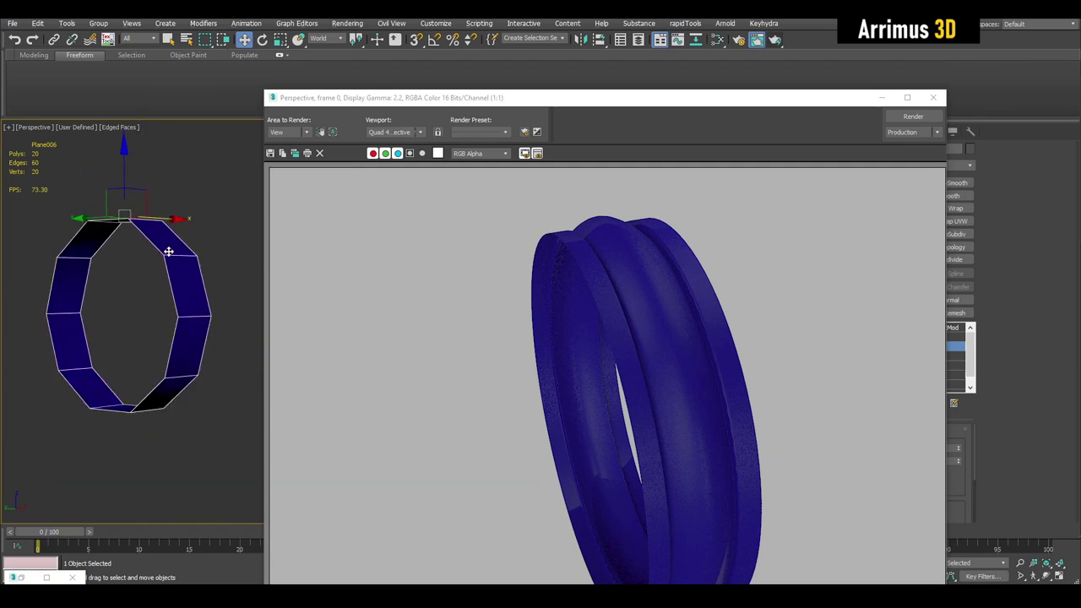
{"action": "middle_click_drag", "start_coordinate": [169, 248], "coordinate": [118, 277], "text": "alt"}
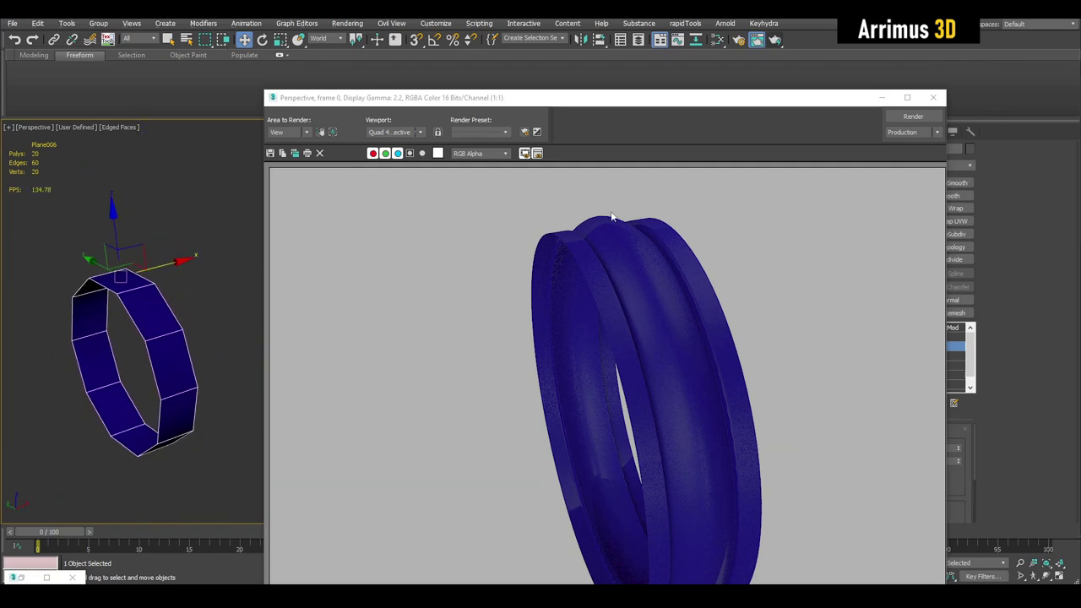
Step: Inspect the rendered ring's grooves, raised band and silhouette up close and as a whole
{"action": "scroll", "coordinate": [570, 229], "scroll_direction": "up", "scroll_amount": 3}
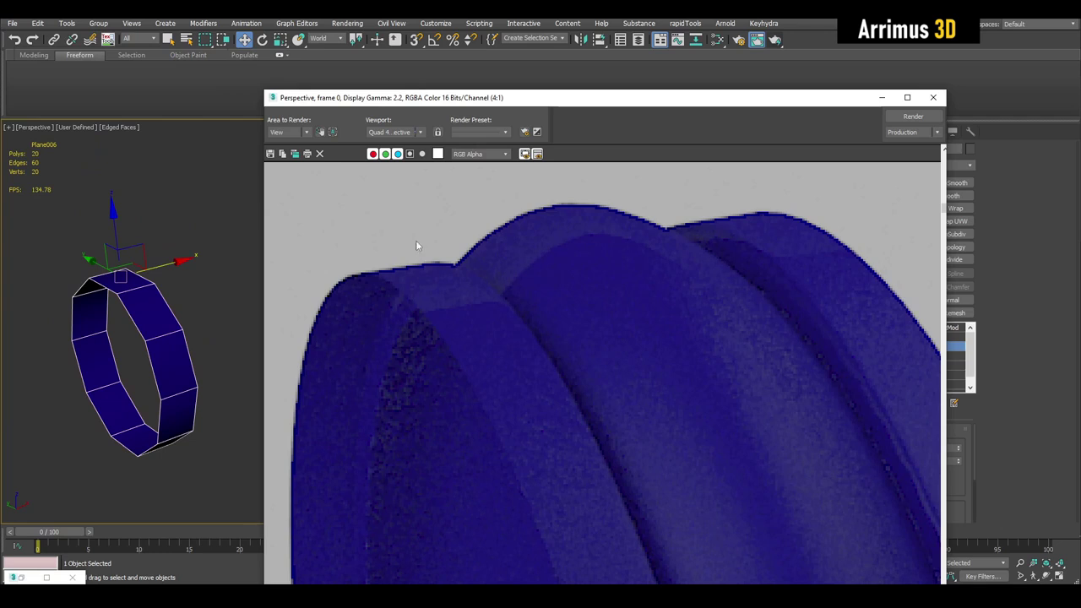
{"action": "scroll", "coordinate": [663, 277], "scroll_direction": "down", "scroll_amount": 3}
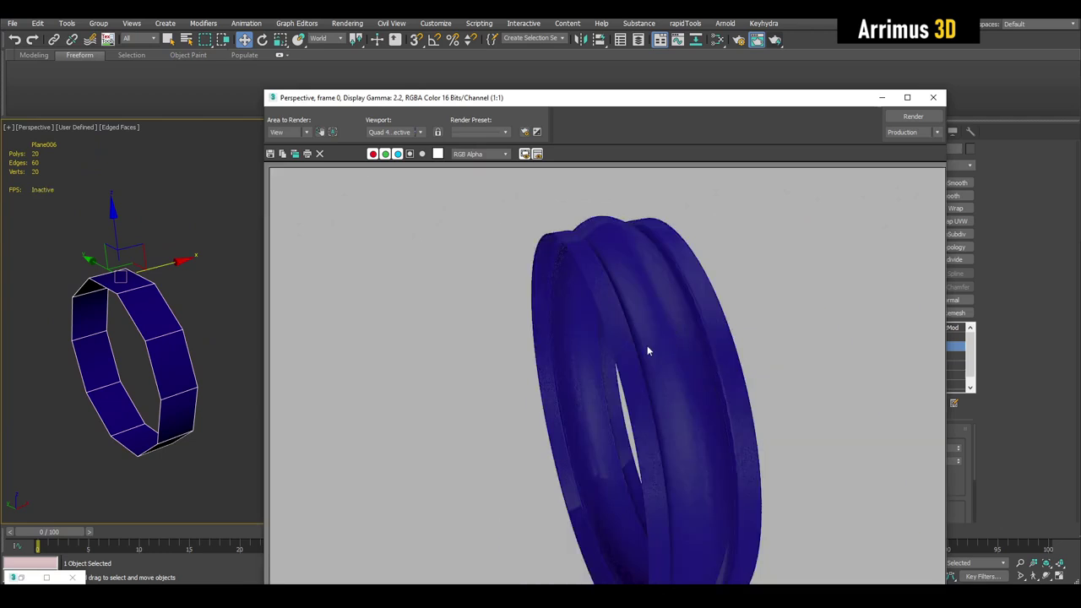
{"action": "scroll", "coordinate": [632, 333], "scroll_direction": "up", "scroll_amount": 1}
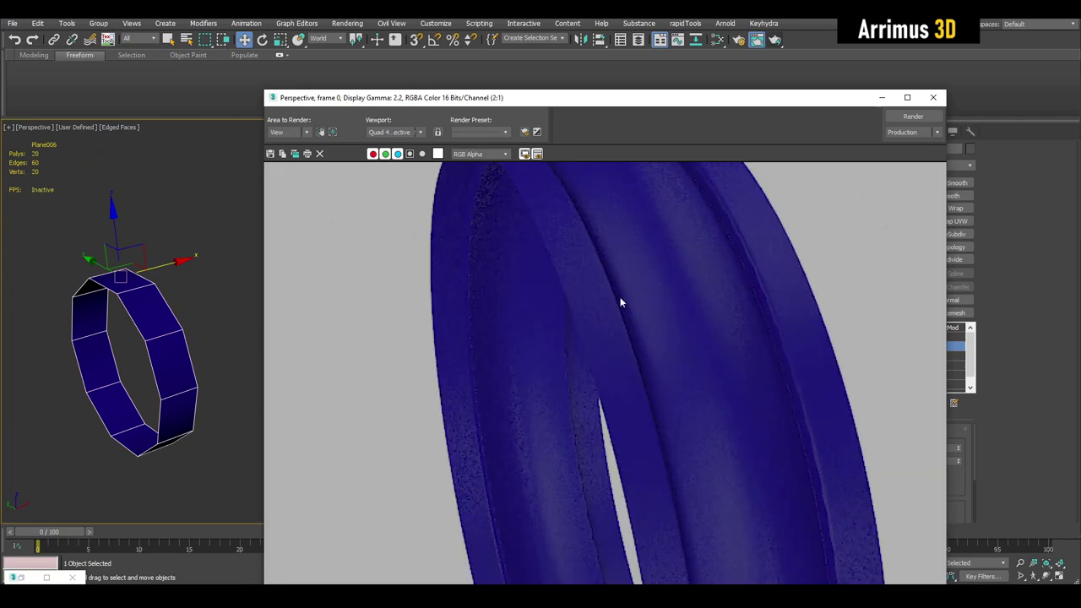
{"action": "scroll", "coordinate": [668, 283], "scroll_direction": "down", "scroll_amount": 1}
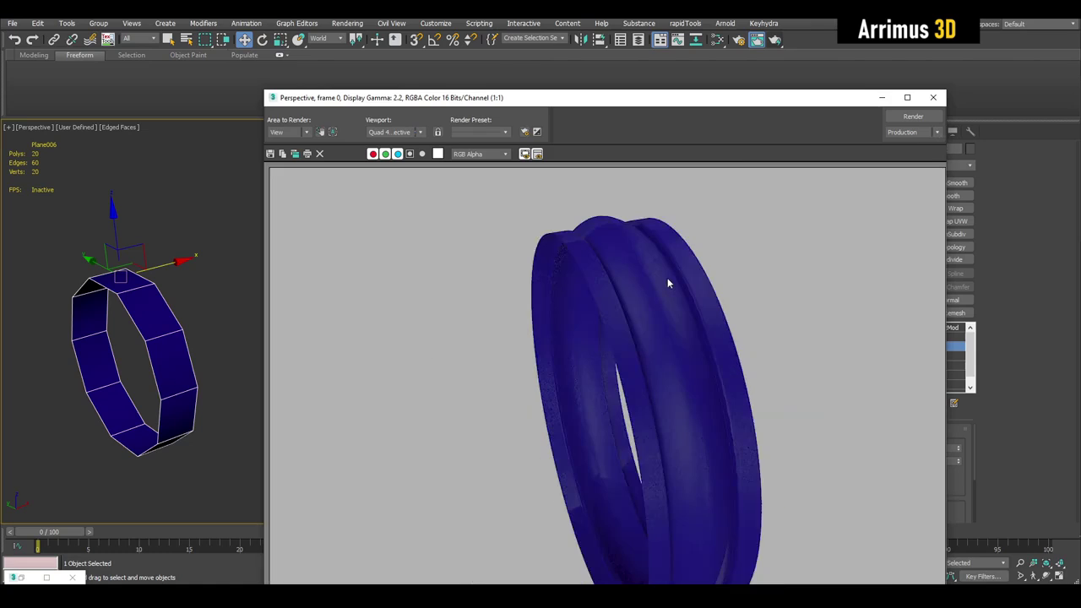
{"action": "left_click_drag", "start_coordinate": [733, 103], "coordinate": [675, 57]}
{"action": "scroll", "coordinate": [589, 328], "scroll_direction": "down", "scroll_amount": 1}
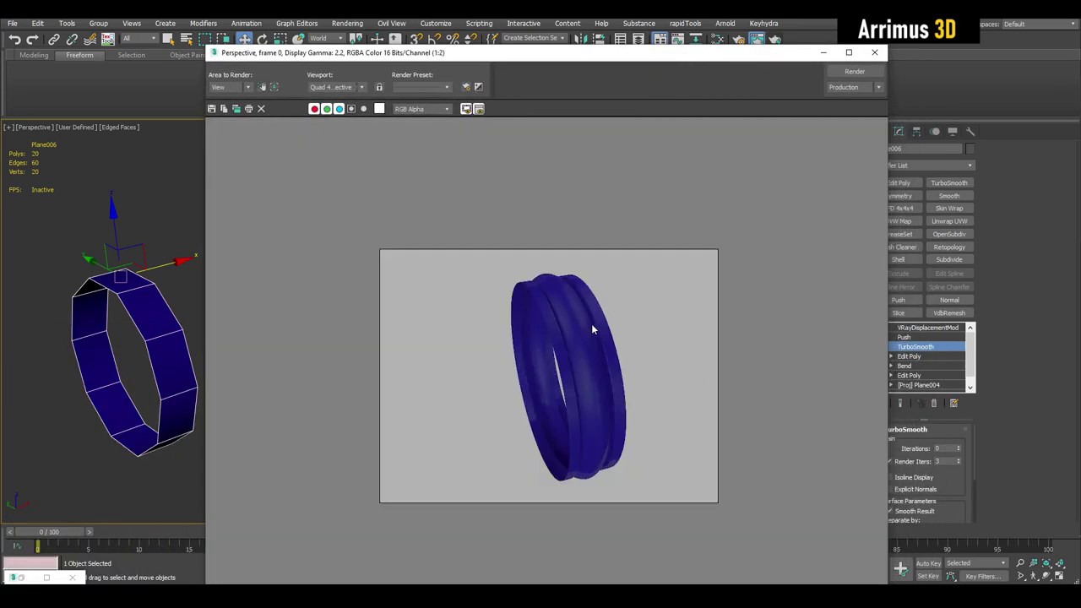
{"action": "scroll", "coordinate": [591, 326], "scroll_direction": "up", "scroll_amount": 1}
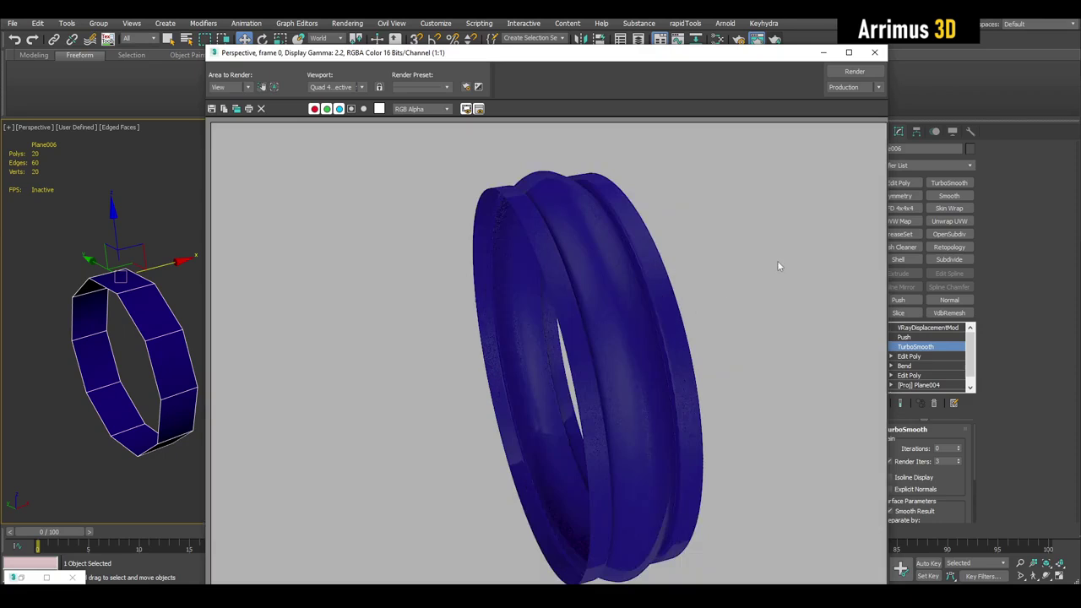